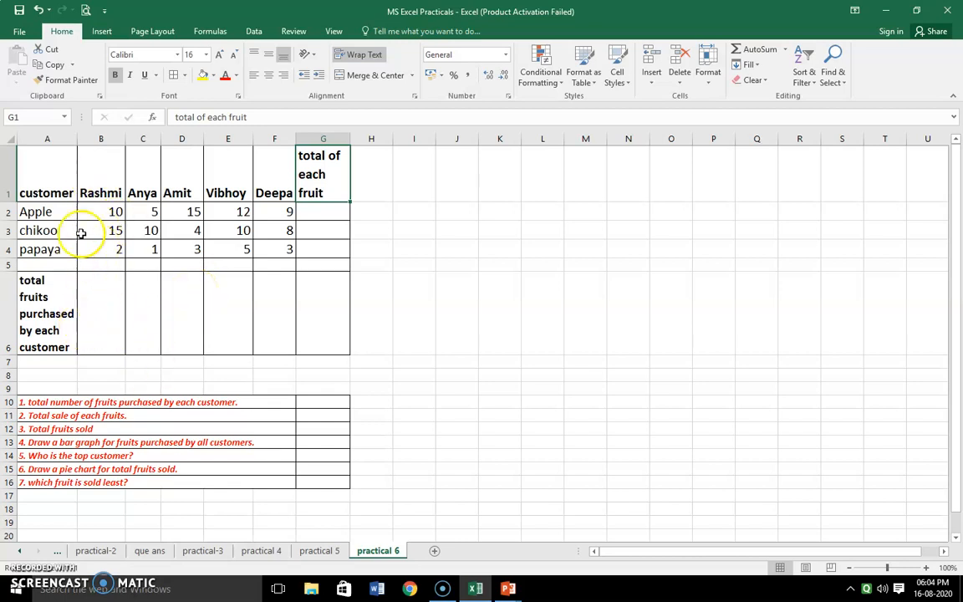
Calculate the first customer's fruit total in B6 with =SUM(B2:B5) and copy the formula across to F6
{"action": "left_click", "coordinate": [95, 308]}
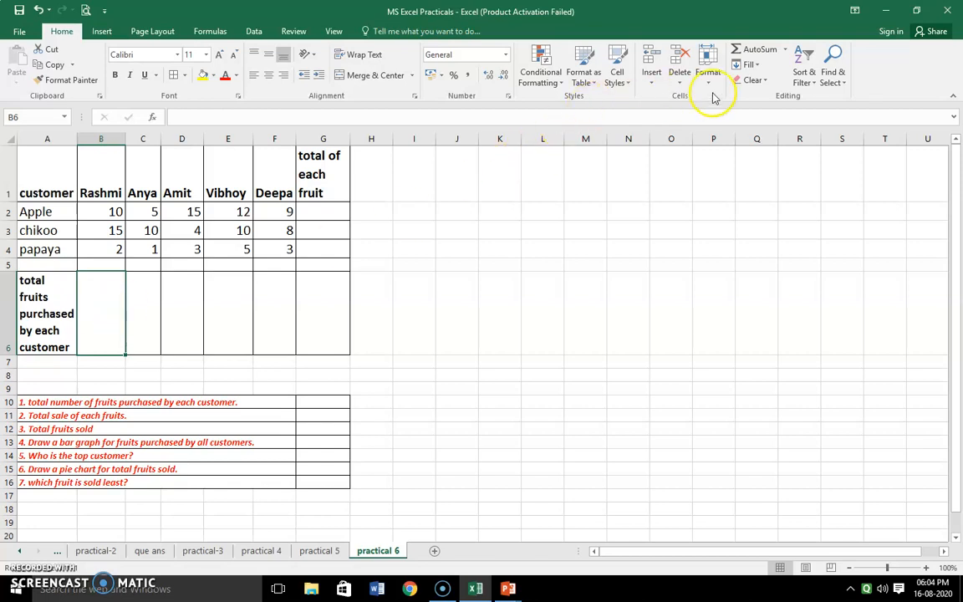
{"action": "left_click", "coordinate": [761, 53]}
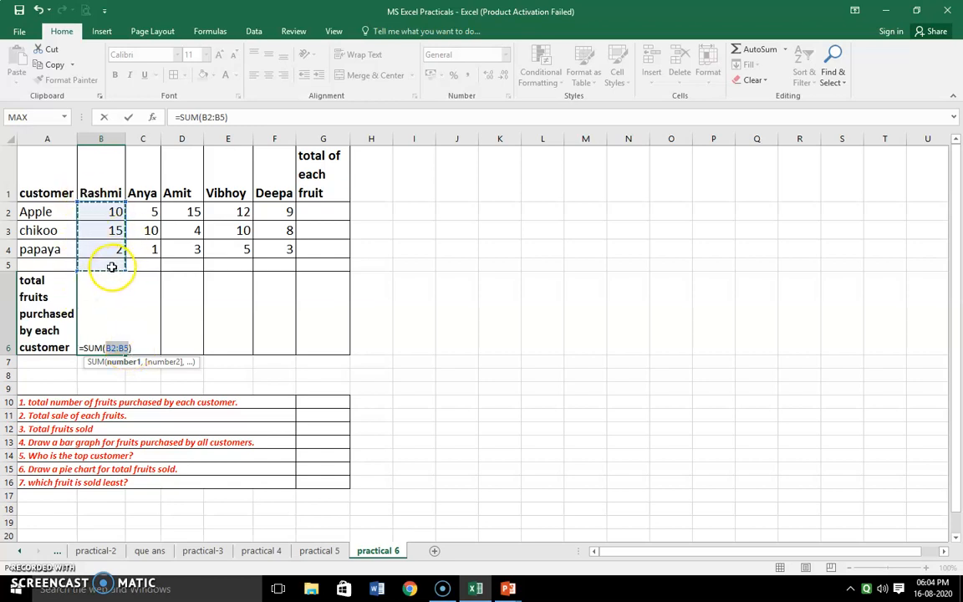
{"action": "left_click", "coordinate": [141, 348]}
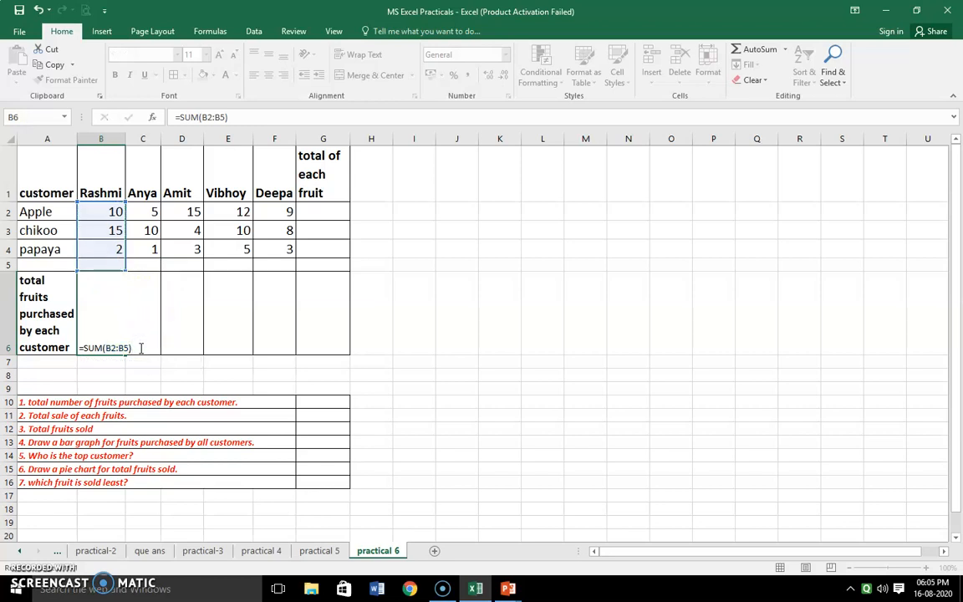
{"action": "key", "text": "Return"}
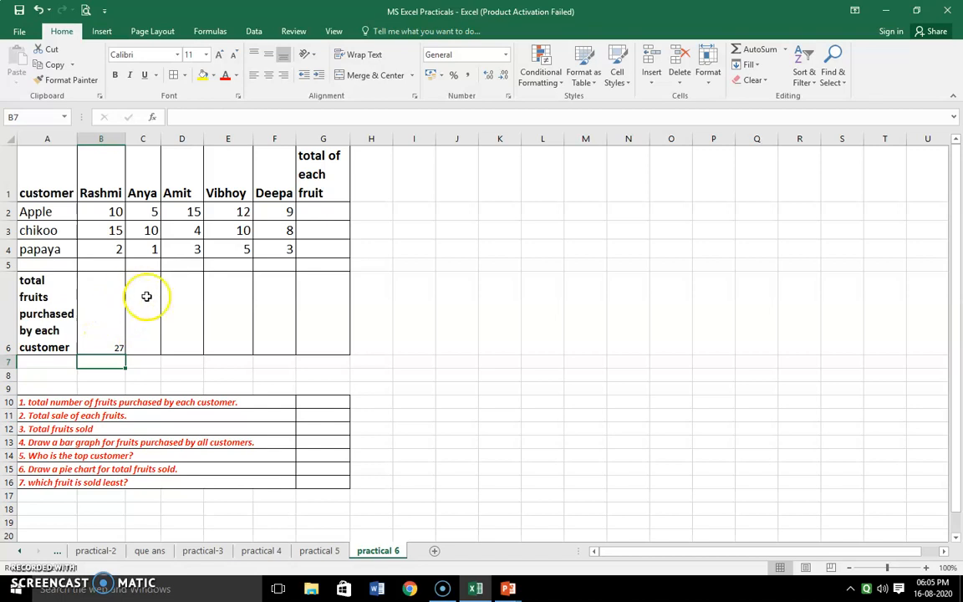
{"action": "left_click", "coordinate": [110, 338]}
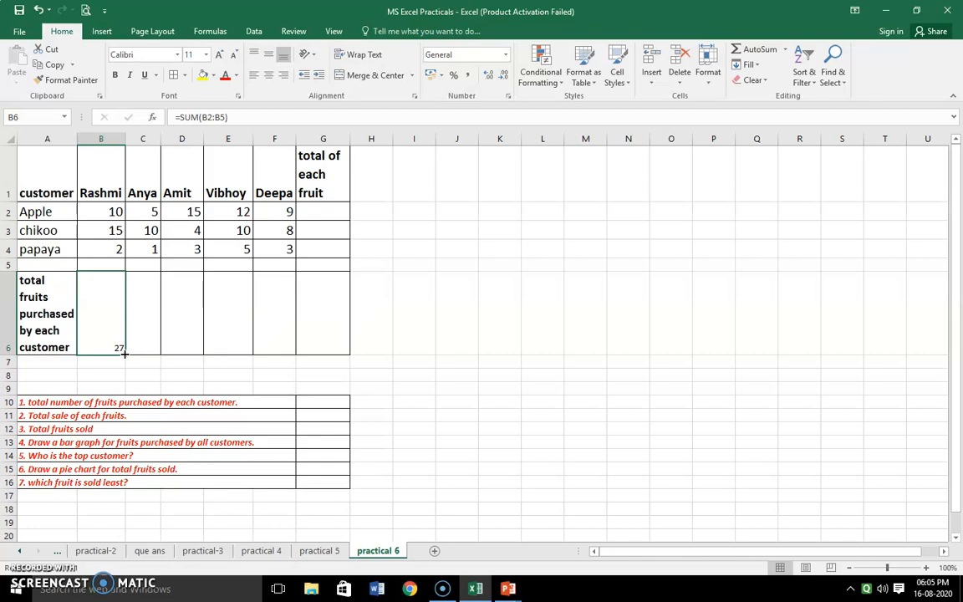
{"action": "left_click_drag", "start_coordinate": [124, 352], "coordinate": [282, 347]}
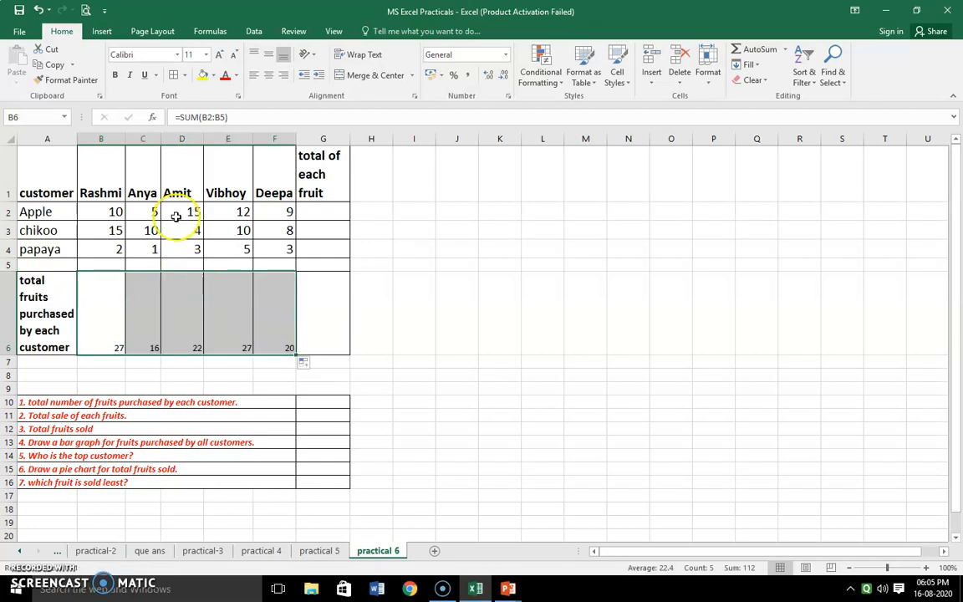
Format the customer totals in B6:F6 with red font colour and font size 24
{"action": "left_click", "coordinate": [226, 77]}
{"action": "left_click", "coordinate": [219, 55]}
{"action": "left_click", "coordinate": [219, 55]}
{"action": "left_click", "coordinate": [219, 55]}
{"action": "left_click", "coordinate": [221, 56]}
{"action": "left_click", "coordinate": [220, 56]}
{"action": "left_click", "coordinate": [221, 57]}
{"action": "left_click", "coordinate": [221, 56]}
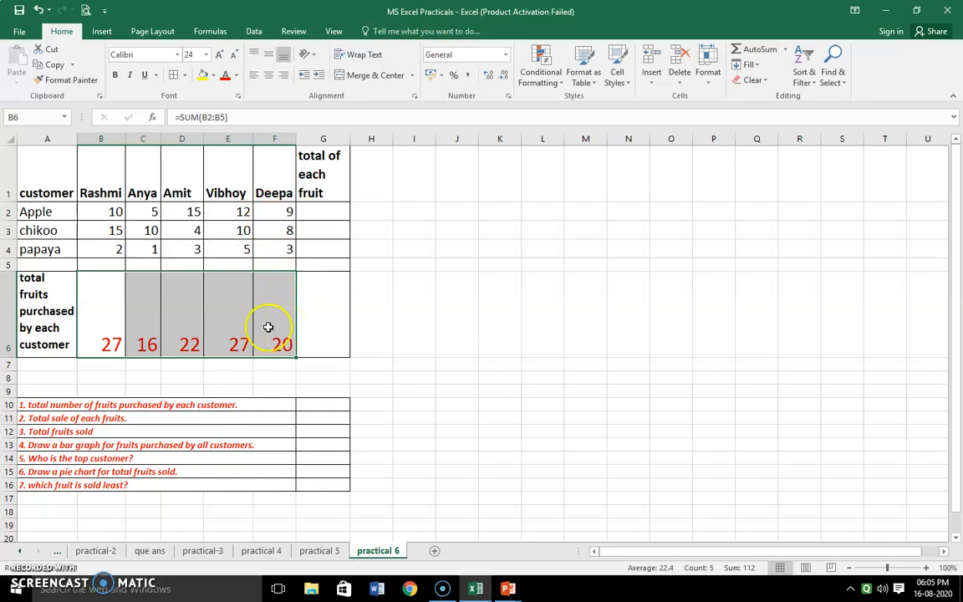
{"action": "left_click", "coordinate": [94, 321]}
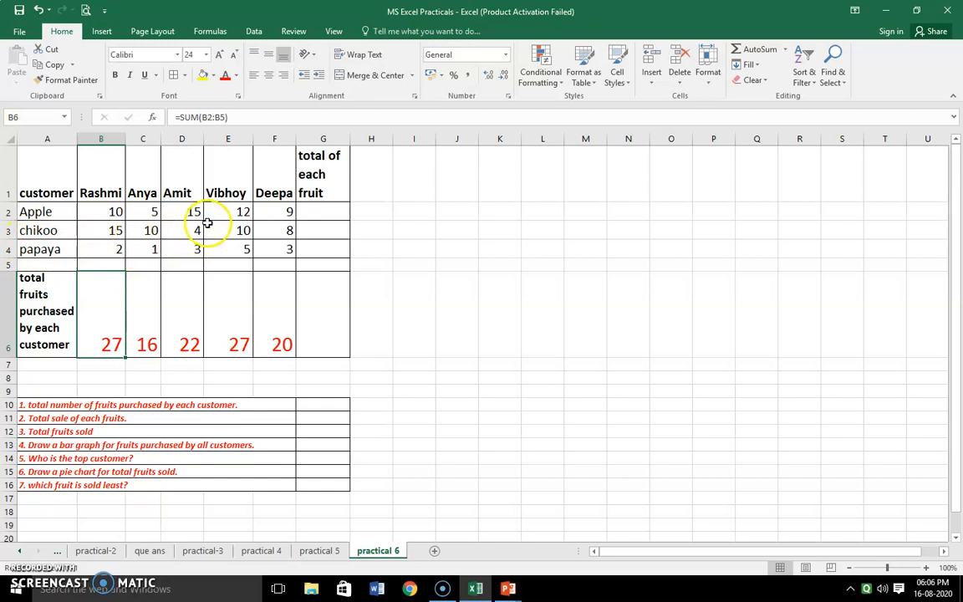
Calculate the Apple total in G2 with =SUM(B2:F2) and copy the formula down to G4
{"action": "left_click", "coordinate": [308, 209]}
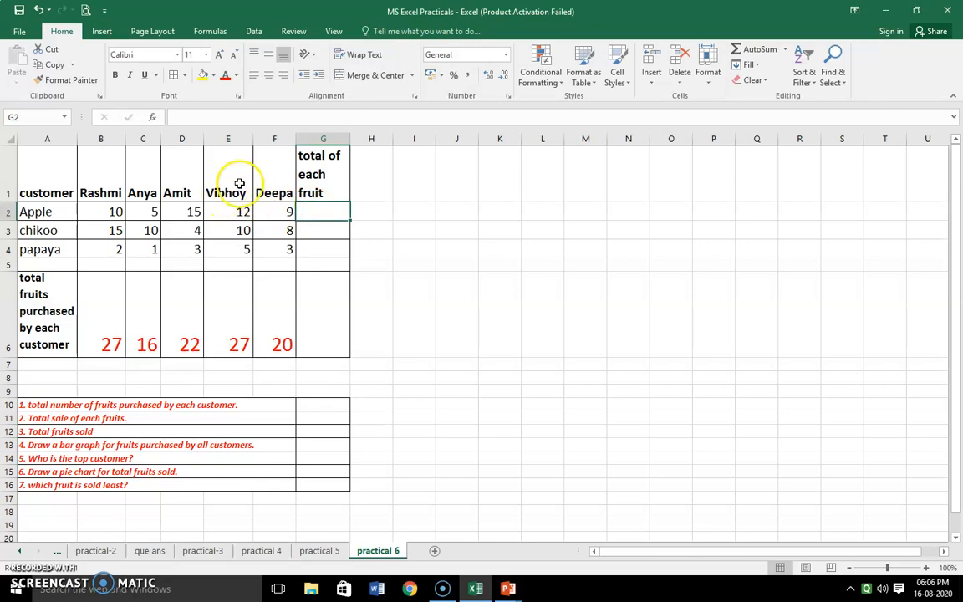
{"action": "left_click", "coordinate": [761, 49]}
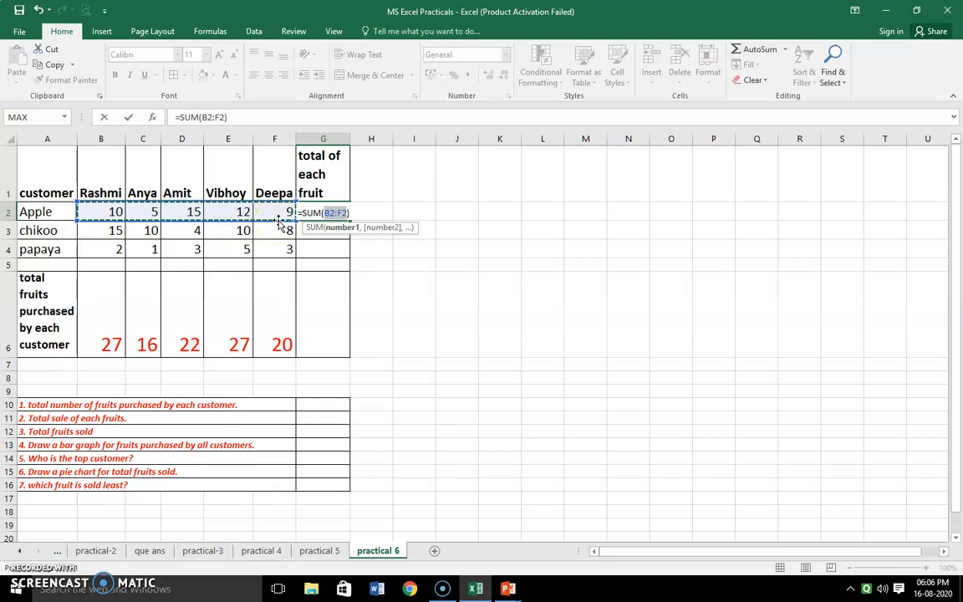
{"action": "key", "text": "Return"}
{"action": "left_click", "coordinate": [327, 212]}
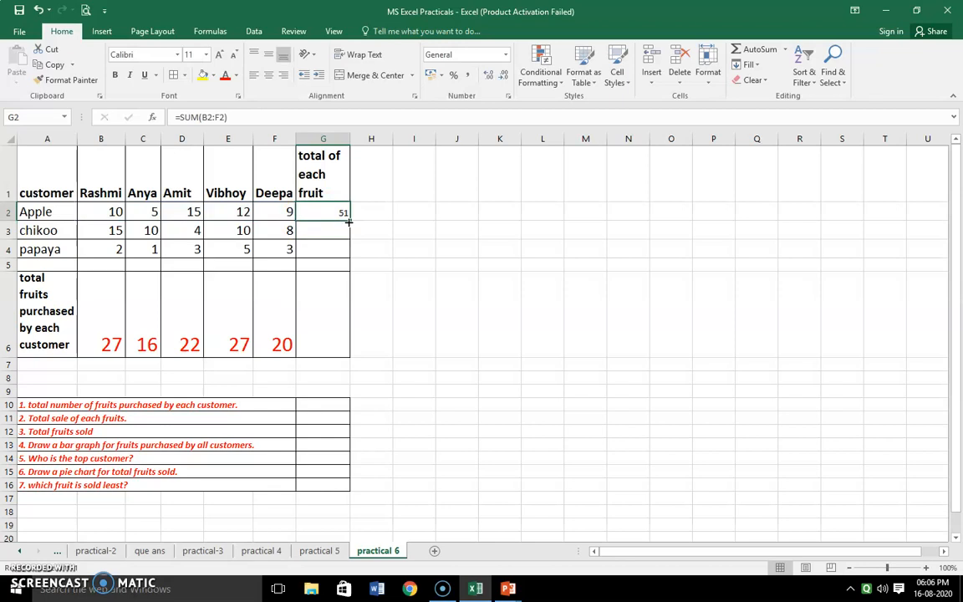
{"action": "left_click_drag", "start_coordinate": [350, 220], "coordinate": [348, 256]}
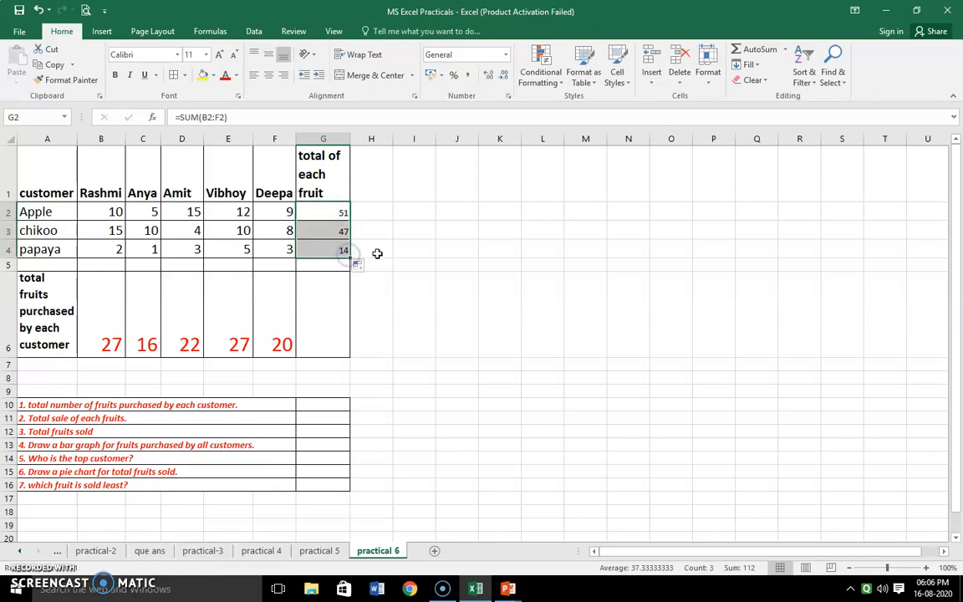
Format the fruit totals in G2:G4 with red font colour and font size 20
{"action": "left_click", "coordinate": [226, 76]}
{"action": "left_click", "coordinate": [218, 55]}
{"action": "left_click", "coordinate": [218, 55]}
{"action": "left_click", "coordinate": [218, 55]}
{"action": "left_click", "coordinate": [218, 55]}
{"action": "left_click", "coordinate": [218, 56]}
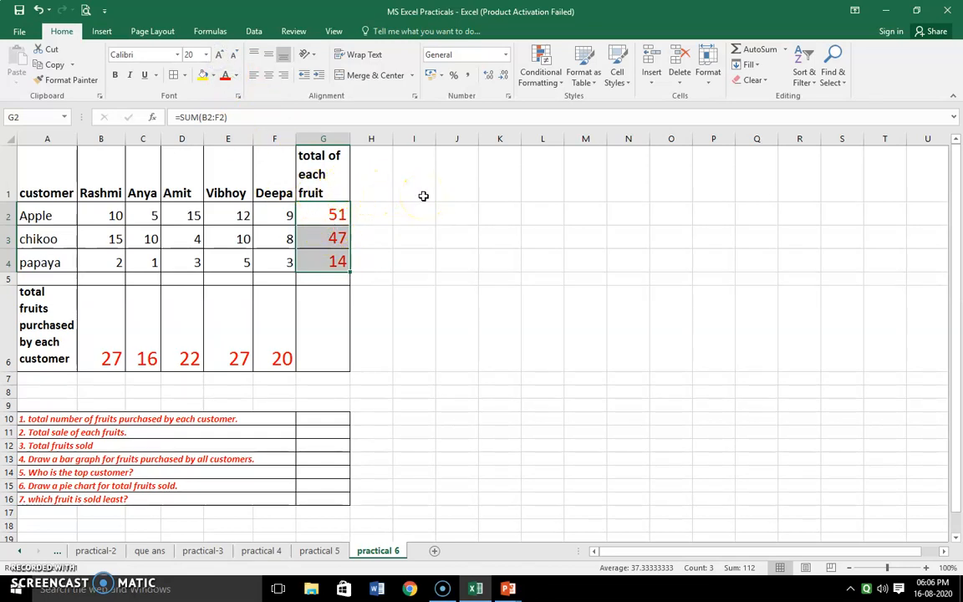
Answer the "Total fruits sold" question in G12 with the formula =sum(B2:F4)
{"action": "left_click", "coordinate": [110, 448]}
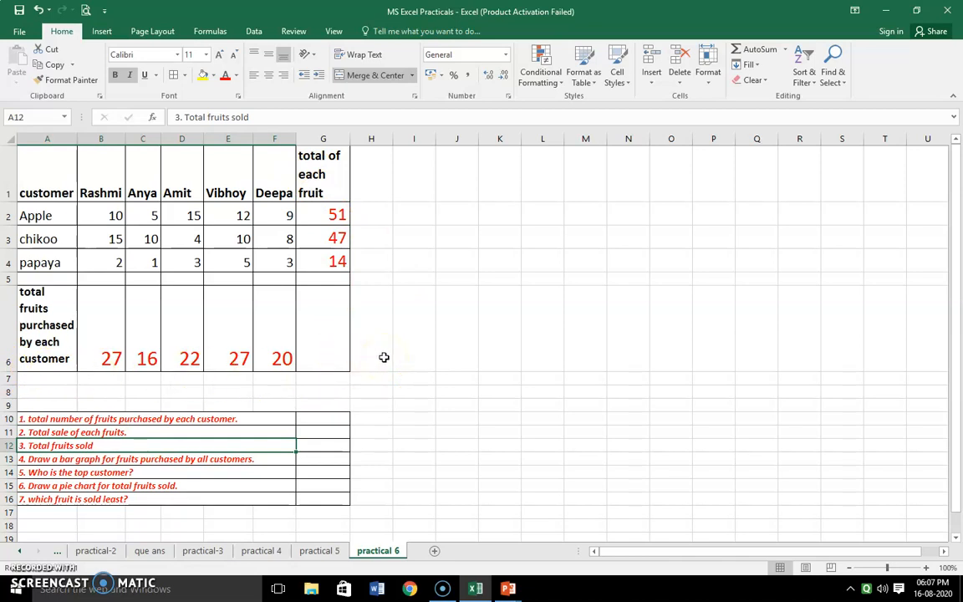
{"action": "left_click", "coordinate": [327, 351]}
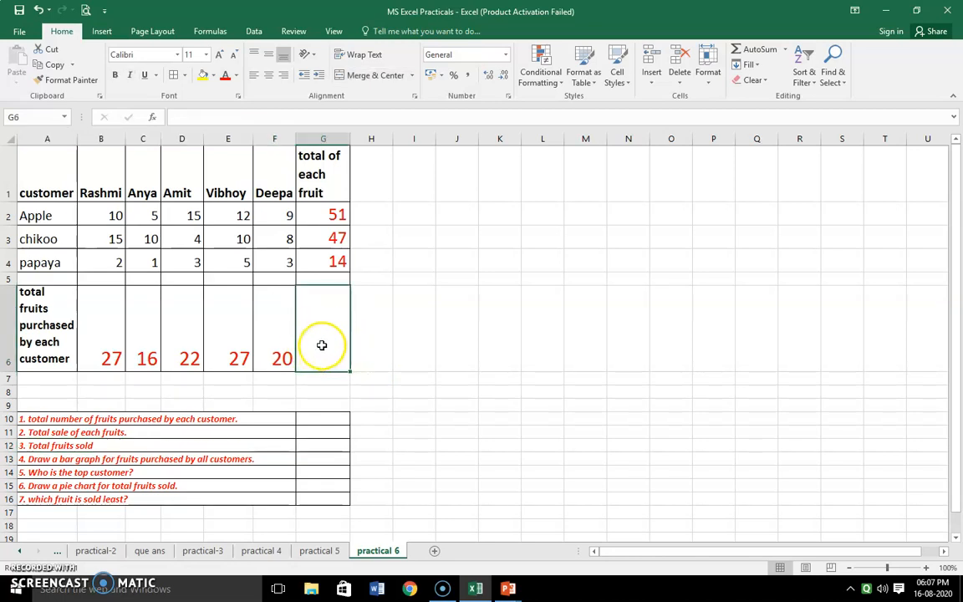
{"action": "left_click", "coordinate": [366, 340]}
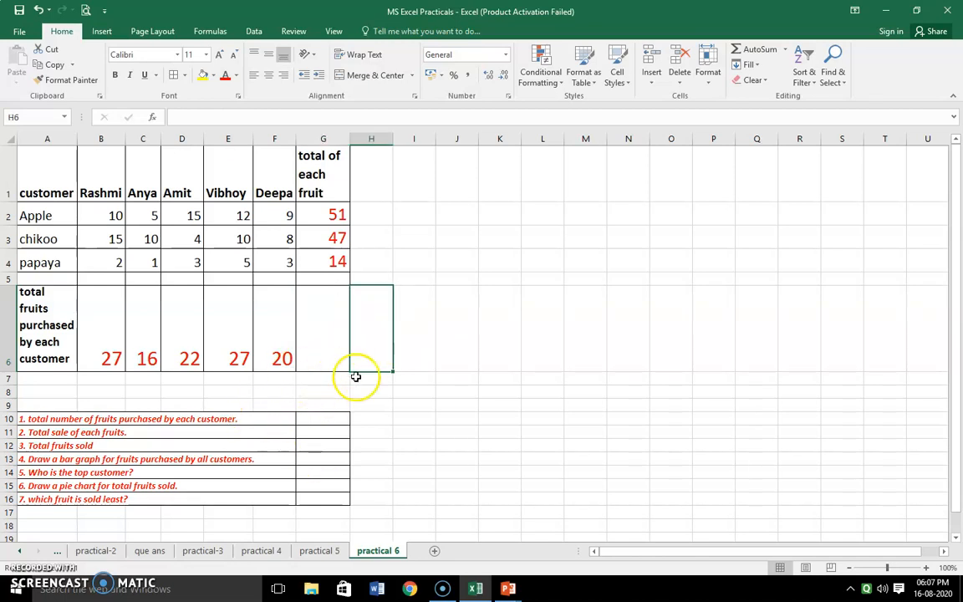
{"action": "left_click", "coordinate": [323, 447]}
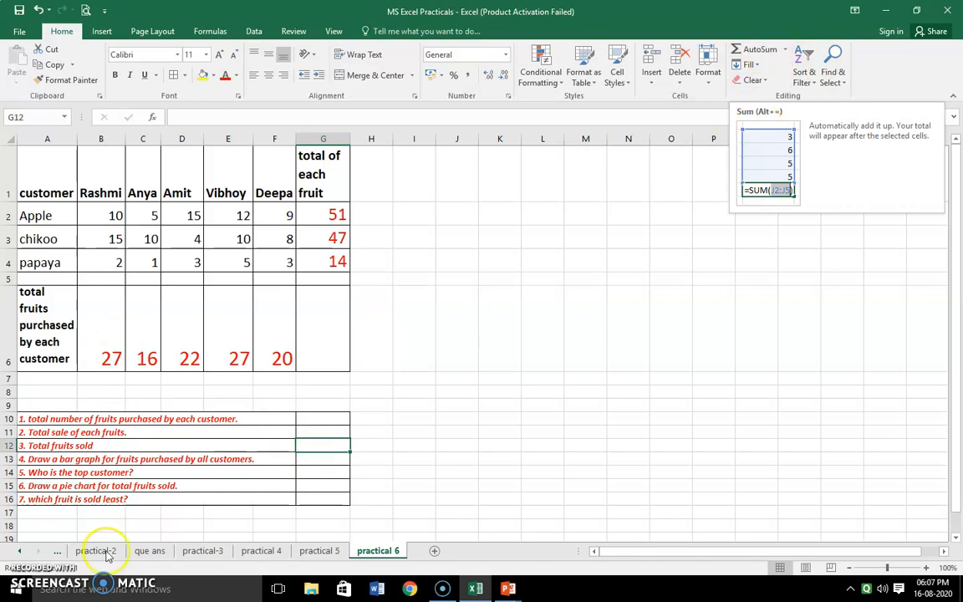
{"action": "type", "text": "=su"}
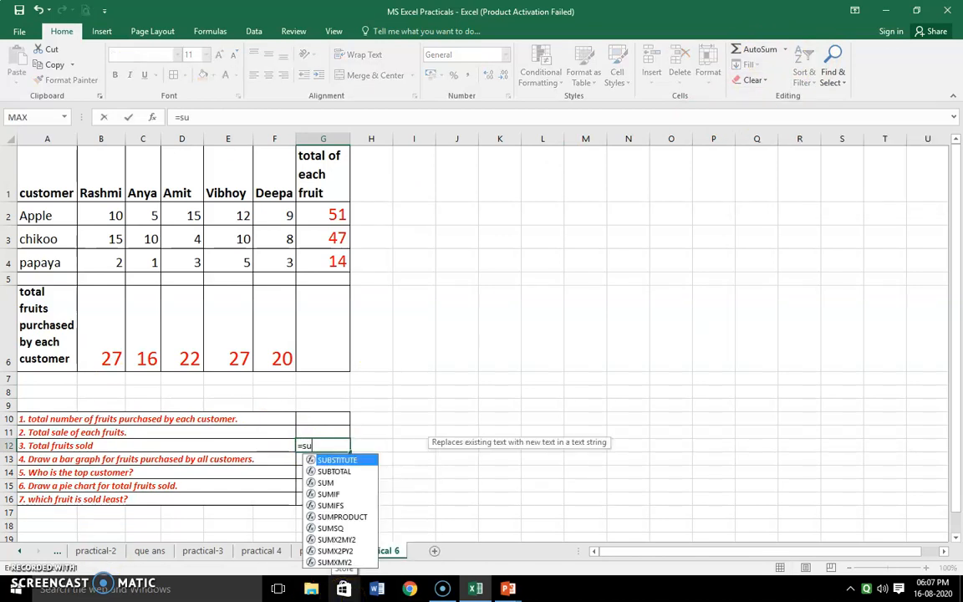
{"action": "type", "text": "m("}
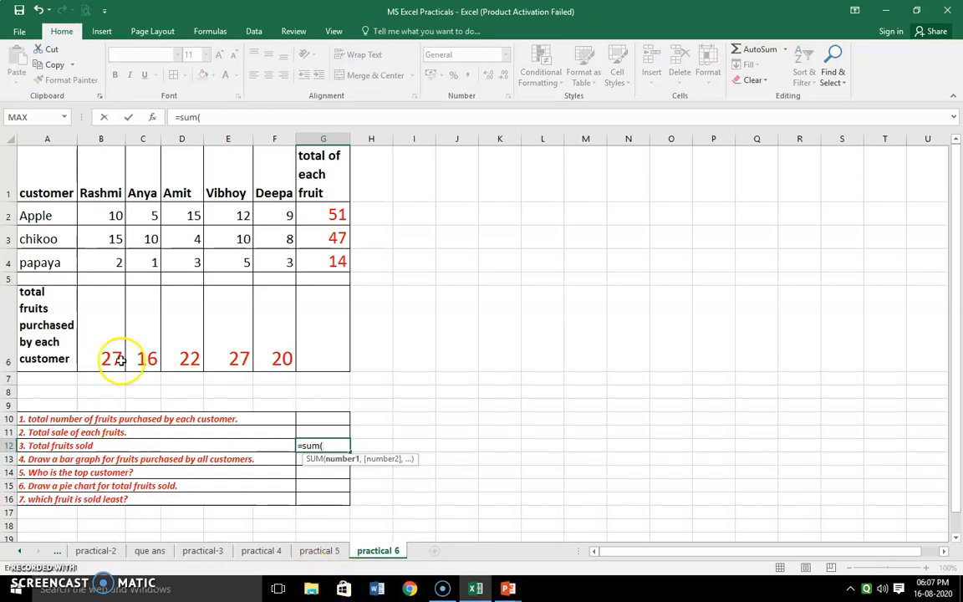
{"action": "left_click", "coordinate": [101, 214]}
{"action": "left_click_drag", "start_coordinate": [101, 214], "coordinate": [281, 258]}
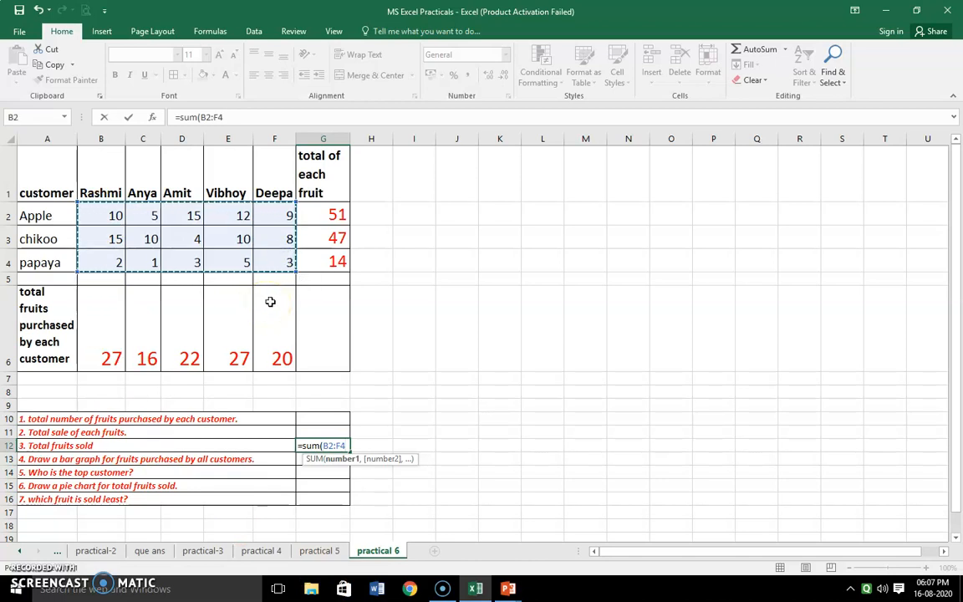
{"action": "type", "text": ")"}
{"action": "key", "text": "Return"}
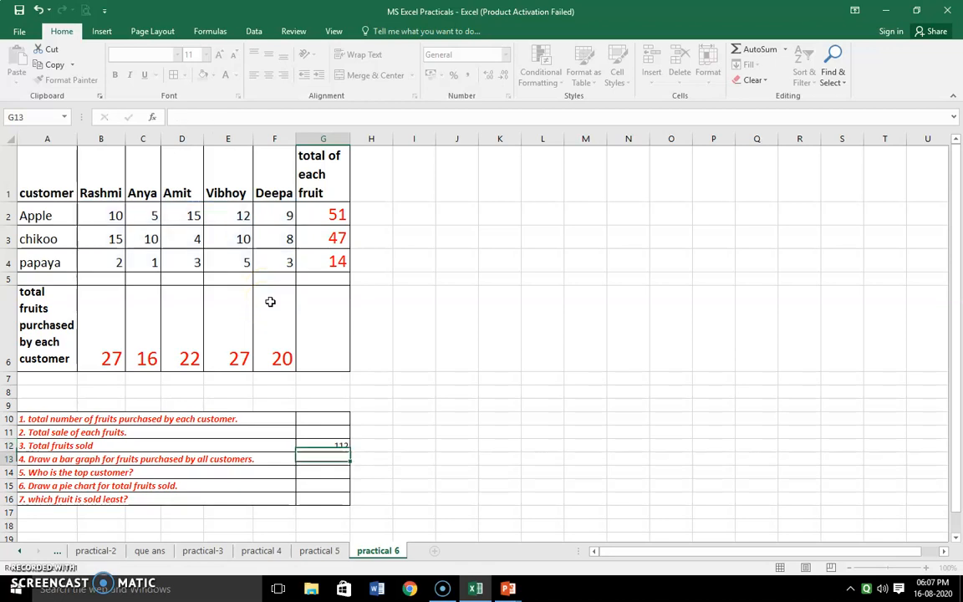
Format the total fruits sold in G12 with red font colour and font size 18
{"action": "left_click", "coordinate": [316, 445]}
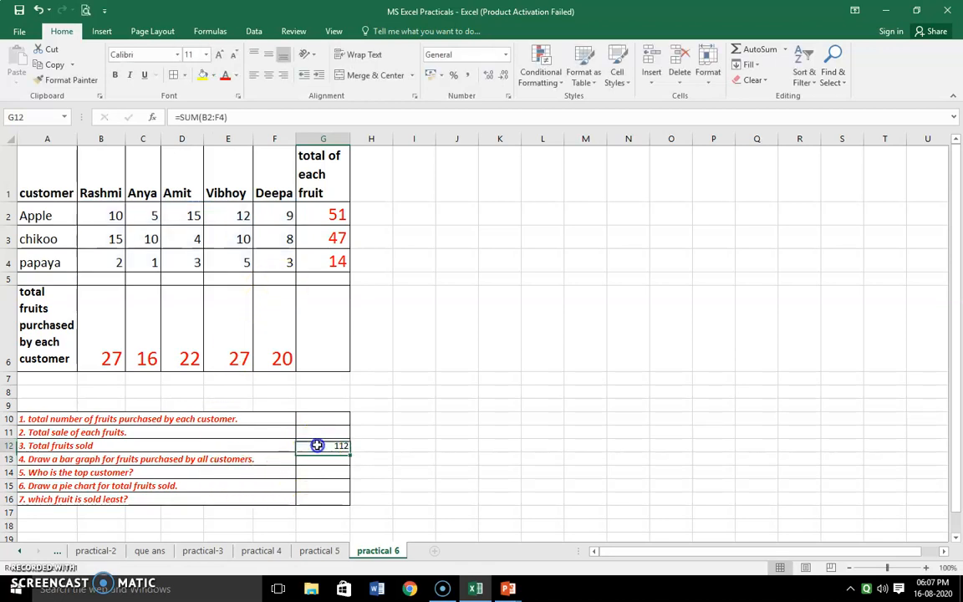
{"action": "left_click", "coordinate": [220, 54]}
{"action": "left_click", "coordinate": [220, 53]}
{"action": "left_click", "coordinate": [220, 54]}
{"action": "left_click", "coordinate": [220, 54]}
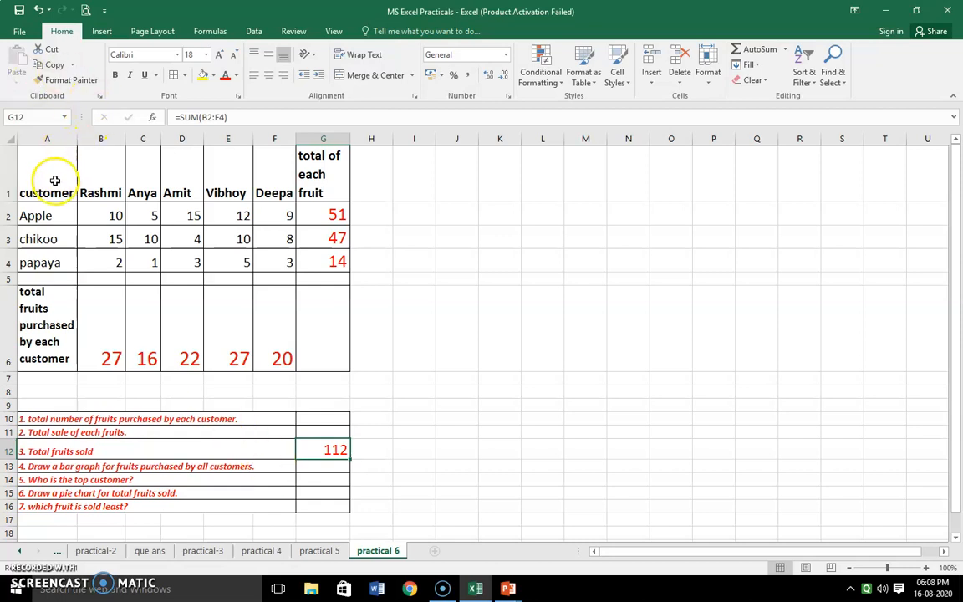
Insert a 2-D clustered column chart from A1:F4 and place it beside the table, starting in column H near row 1
{"action": "left_click_drag", "start_coordinate": [43, 182], "coordinate": [281, 263]}
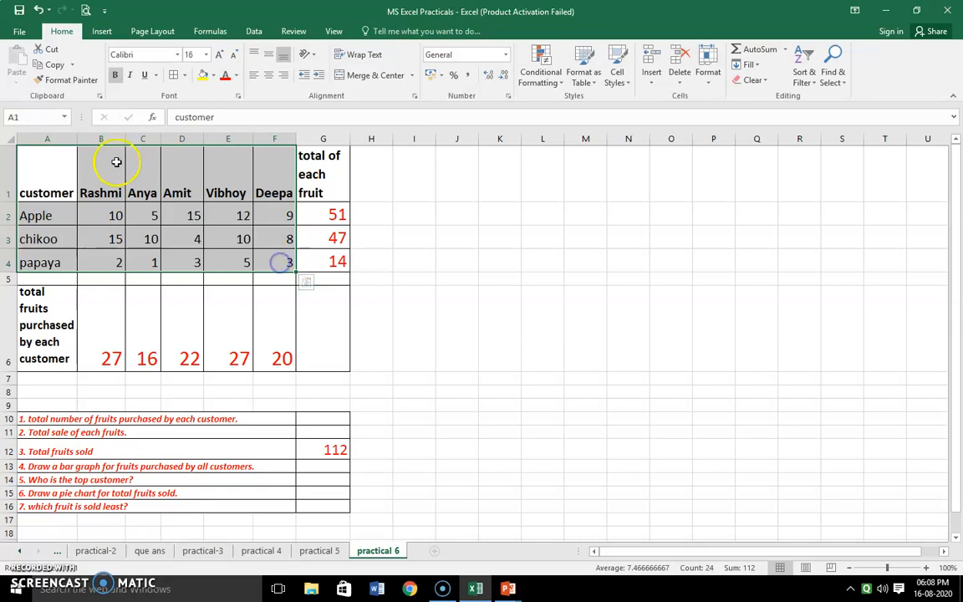
{"action": "left_click", "coordinate": [107, 31]}
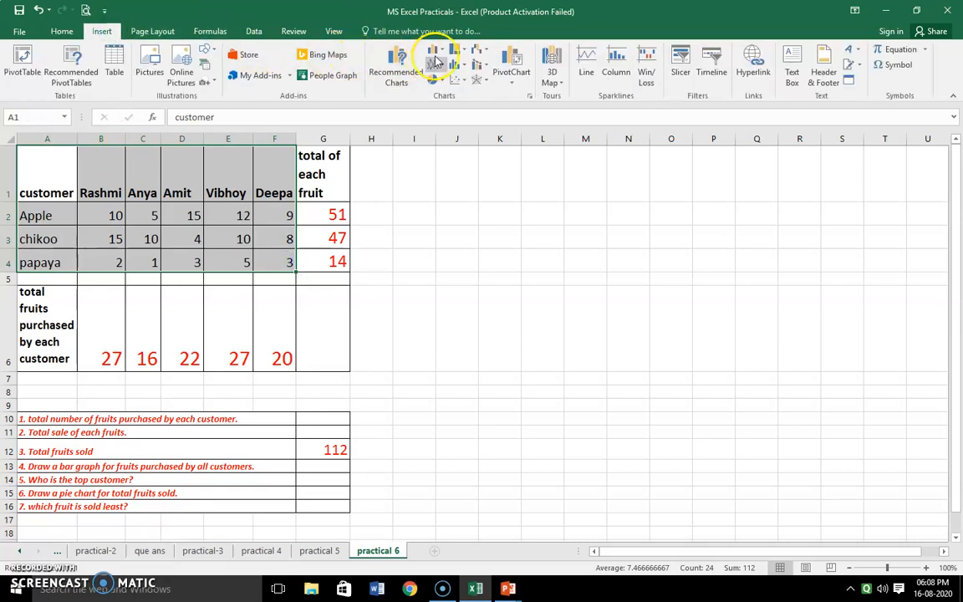
{"action": "left_click", "coordinate": [434, 52]}
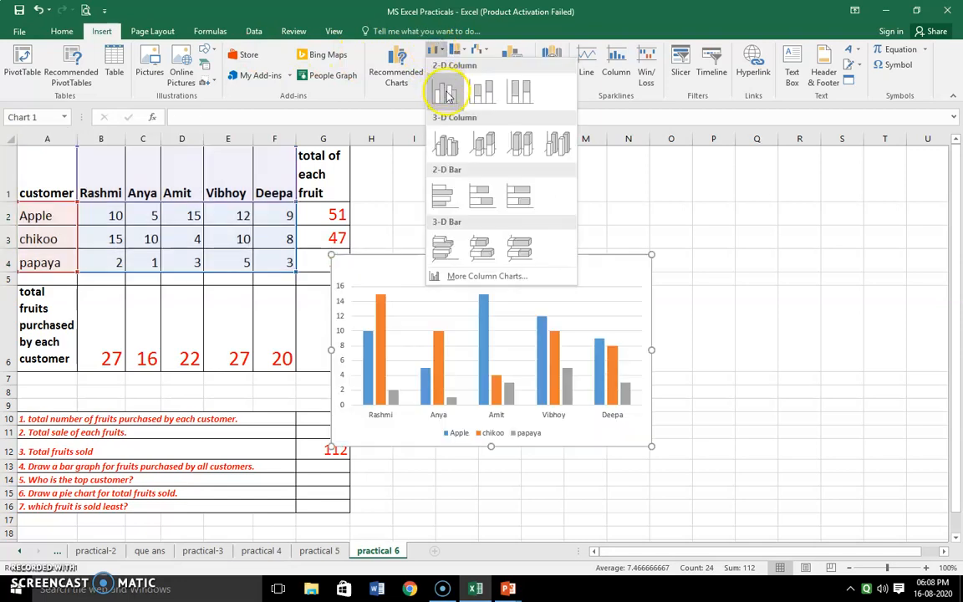
{"action": "left_click", "coordinate": [445, 93]}
{"action": "left_click_drag", "start_coordinate": [440, 253], "coordinate": [496, 163]}
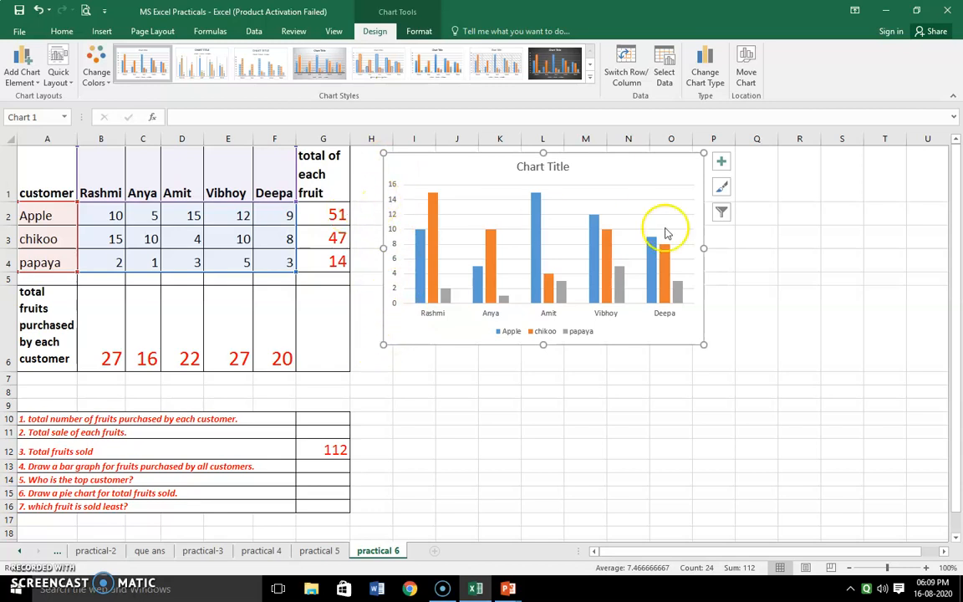
Change the column chart's colours to the Colorful palette Color 3
{"action": "left_click", "coordinate": [590, 77]}
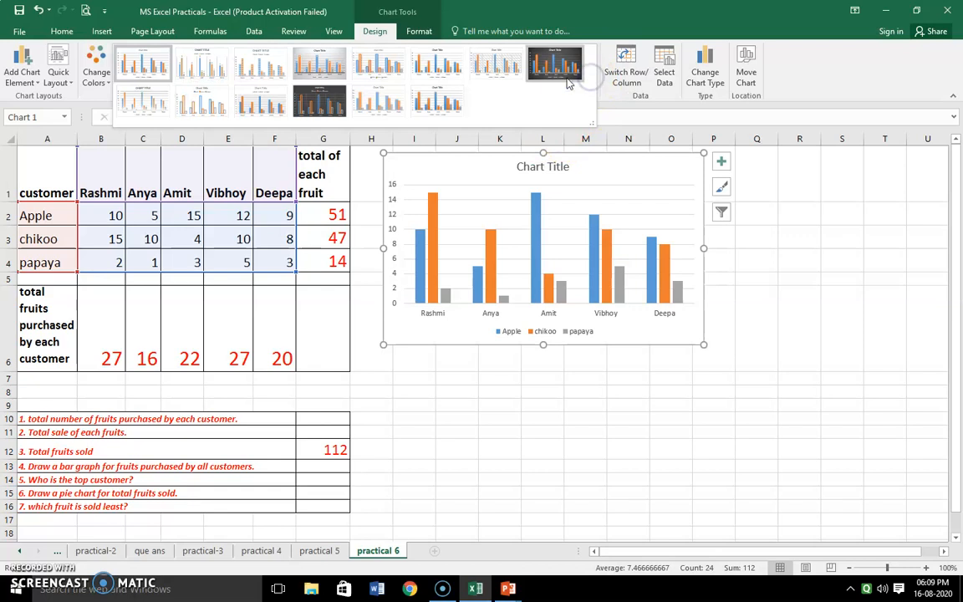
{"action": "left_click", "coordinate": [107, 85]}
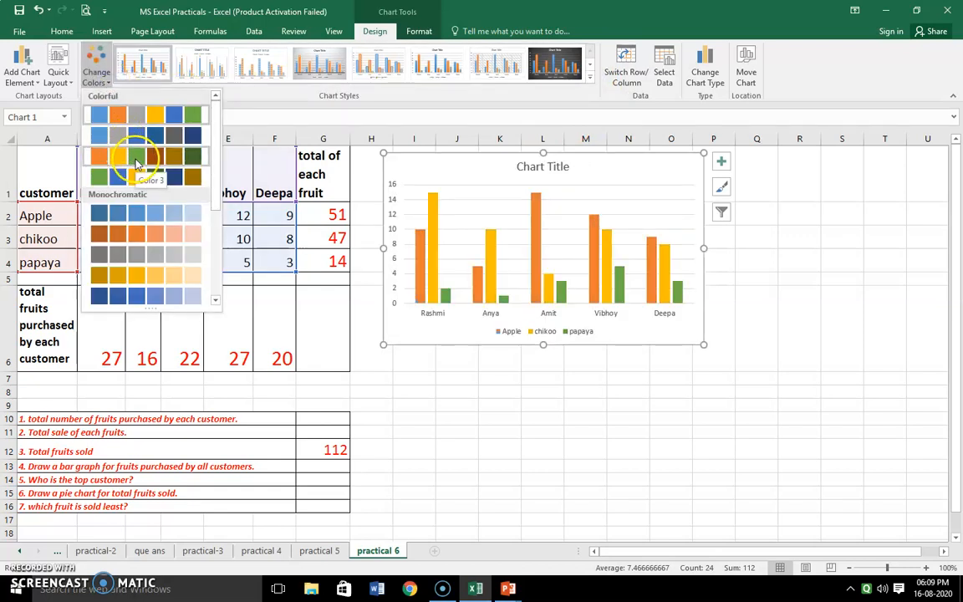
{"action": "left_click", "coordinate": [162, 159]}
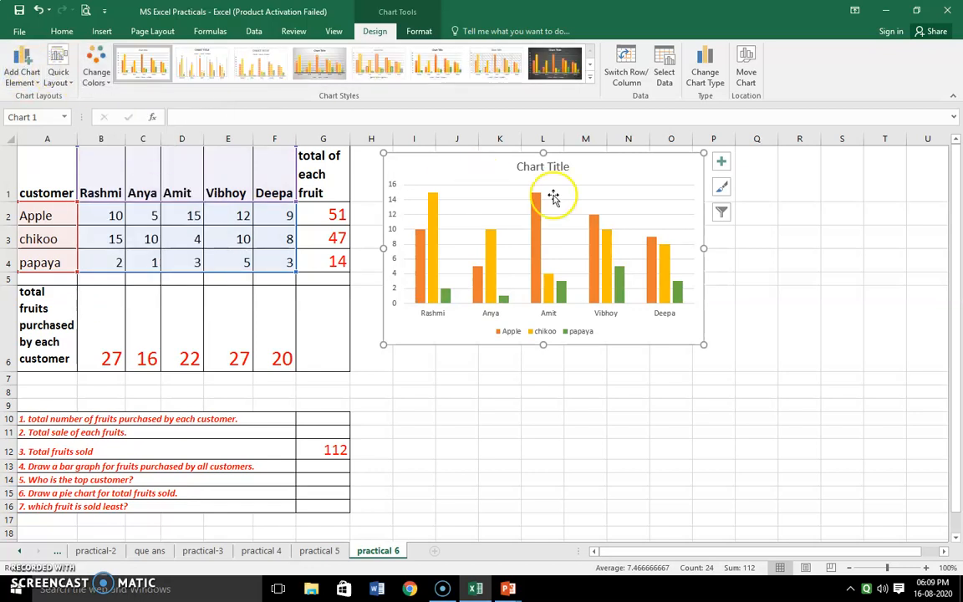
Replace the column chart's title with "fruits purchased by each customer" and close the title formatting pane
{"action": "left_click", "coordinate": [543, 165]}
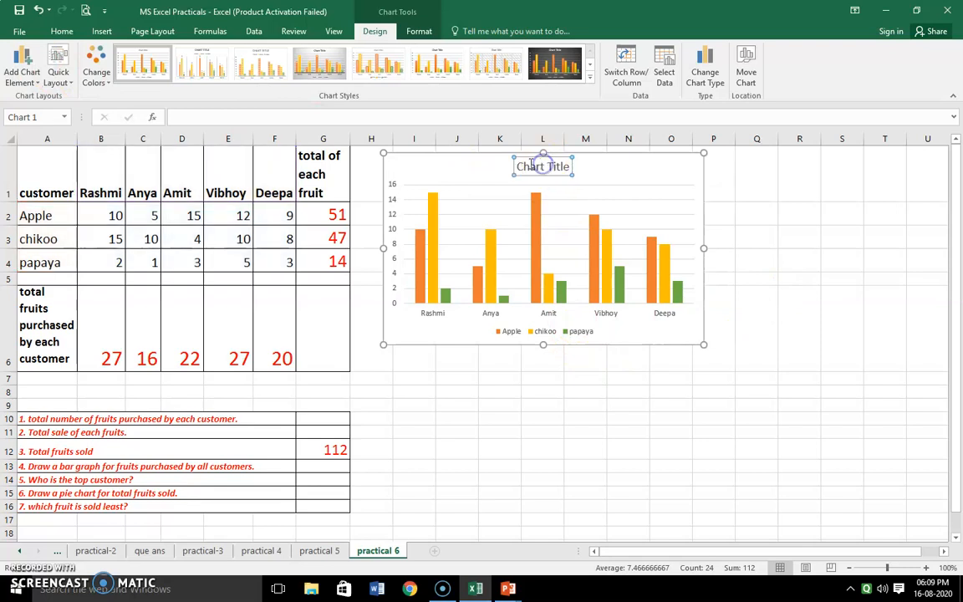
{"action": "double_click", "coordinate": [543, 165]}
{"action": "left_click_drag", "start_coordinate": [516, 166], "coordinate": [577, 167]}
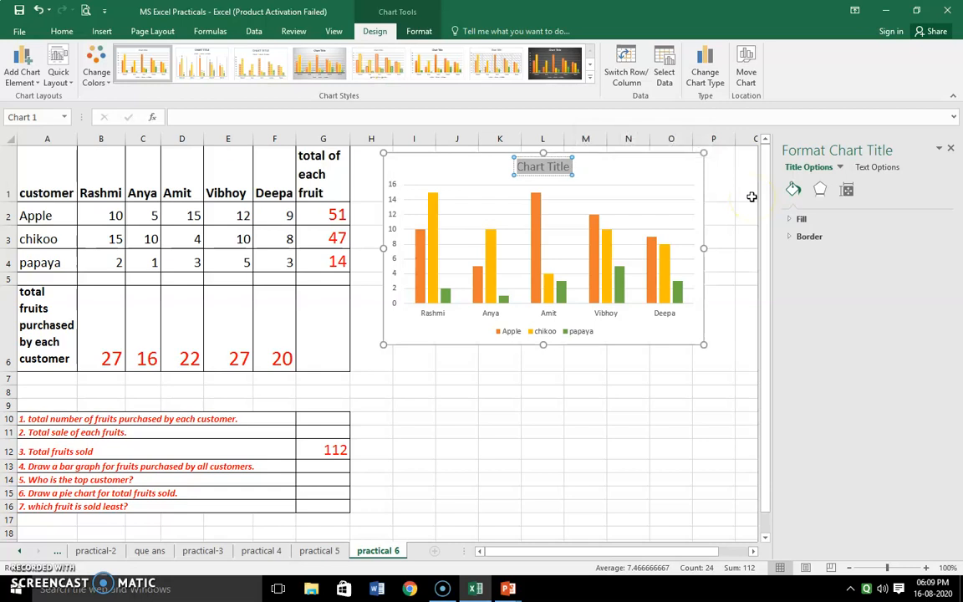
{"action": "type", "text": "fruits purc"}
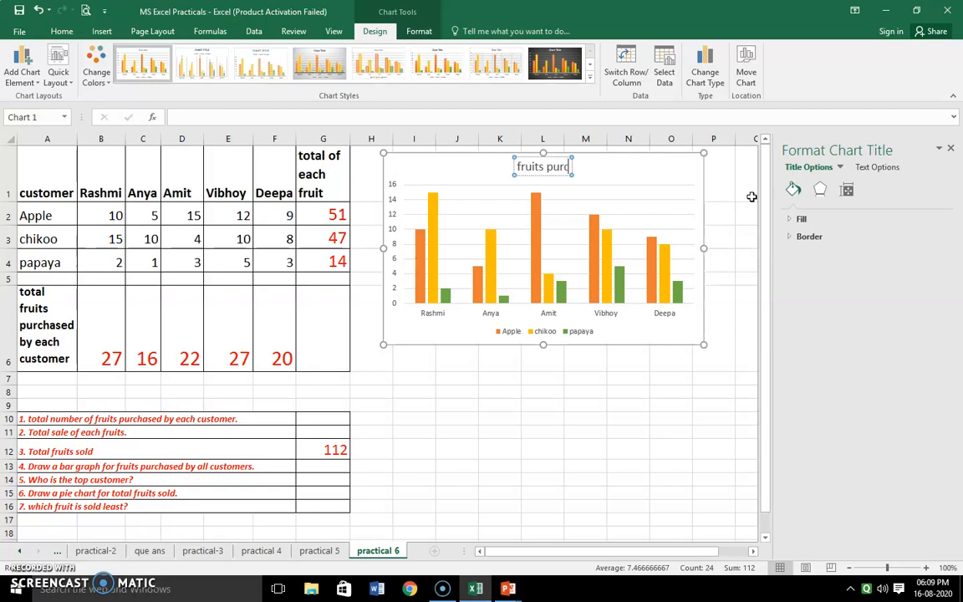
{"action": "type", "text": "hased by"}
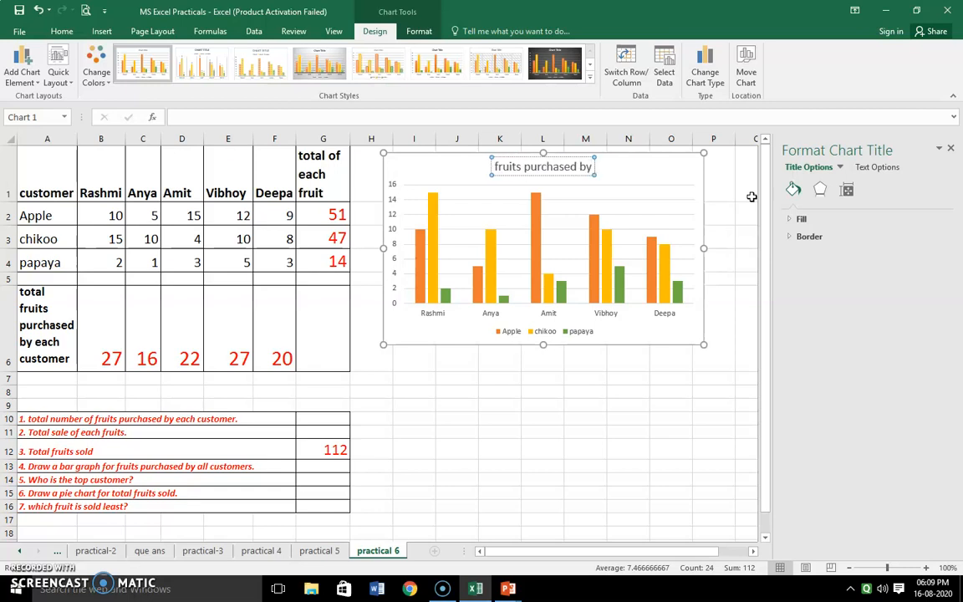
{"action": "type", "text": " each cus"}
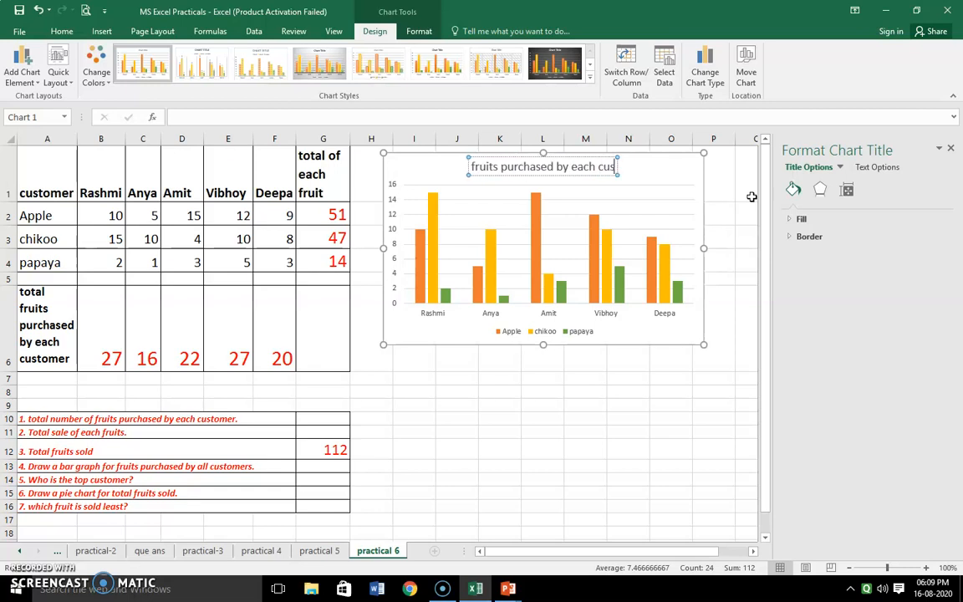
{"action": "type", "text": "tomer"}
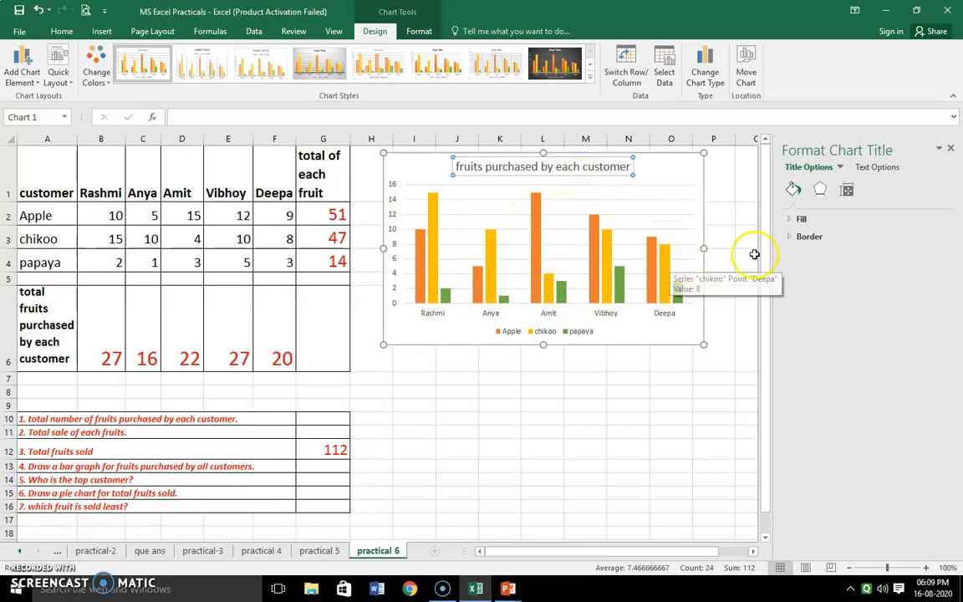
{"action": "left_click", "coordinate": [951, 149]}
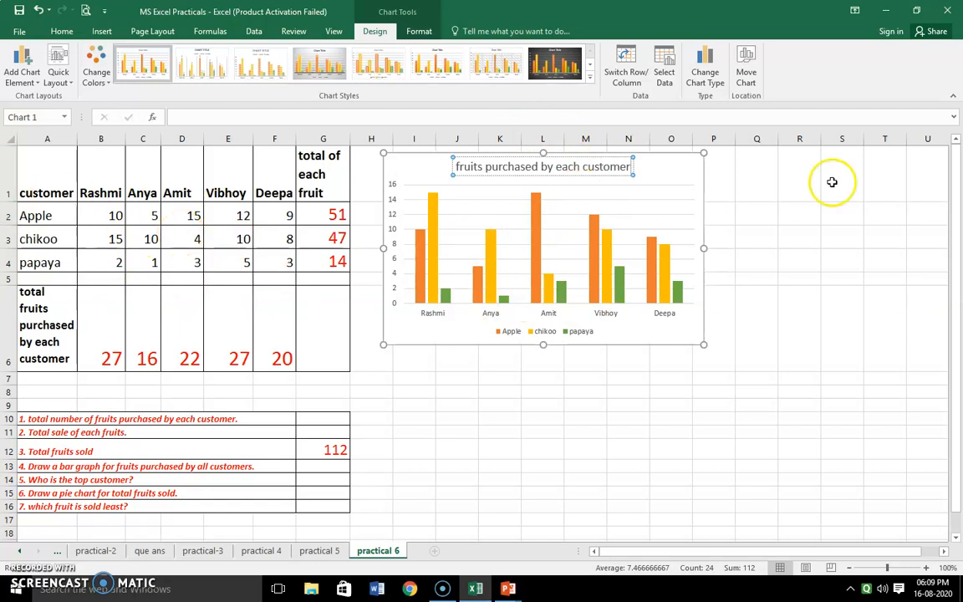
Answer the "Who is the top customer?" question in G14 with the names of the two customers having the highest totals
{"action": "mouse_move", "coordinate": [561, 288]}
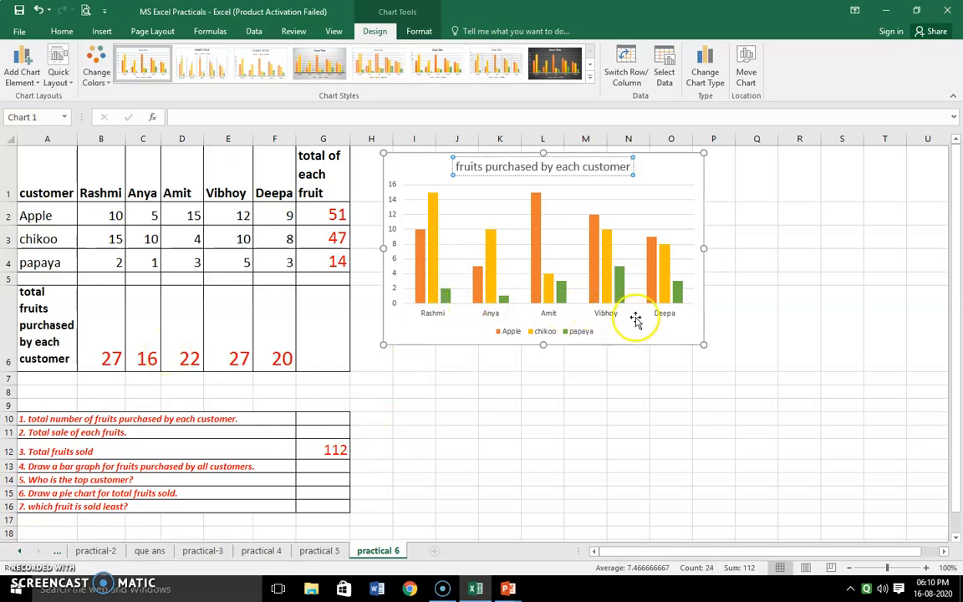
{"action": "left_click", "coordinate": [318, 466]}
{"action": "left_click", "coordinate": [316, 481]}
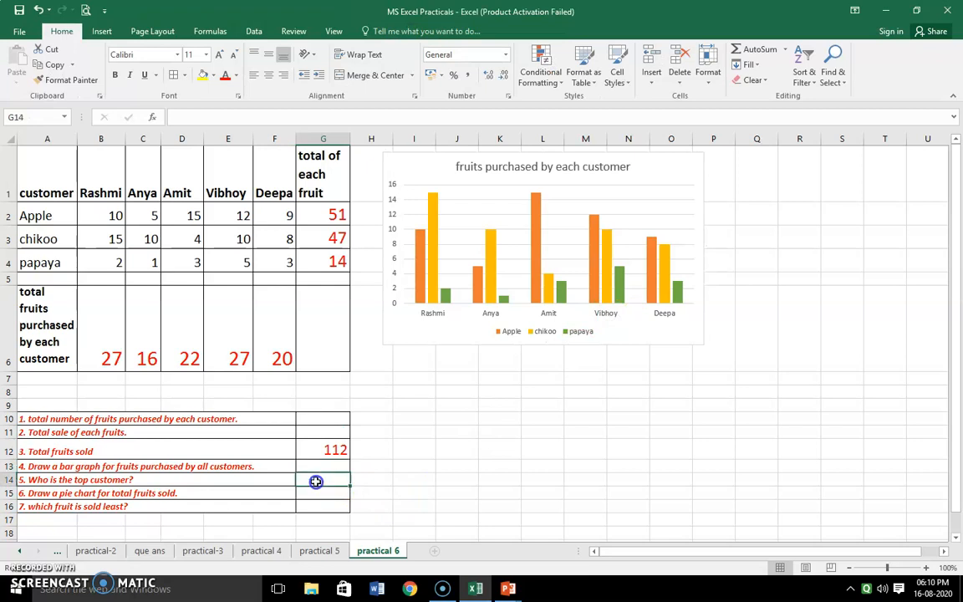
{"action": "type", "text": "rashmi and vibhoy"}
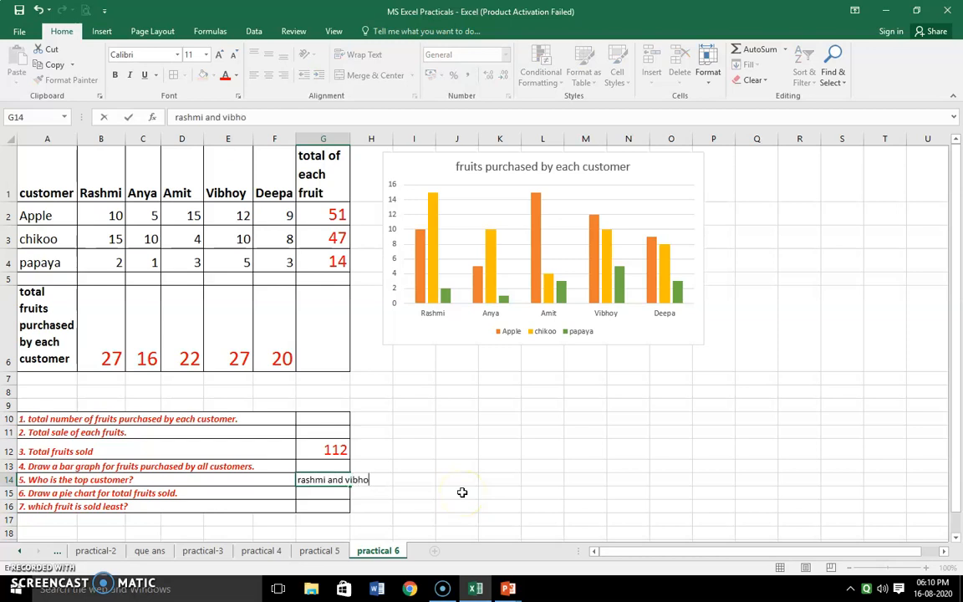
Widen column G to fit its contents and set the top-customer answer in G14 to red font colour
{"action": "left_click", "coordinate": [346, 138]}
{"action": "double_click", "coordinate": [350, 138]}
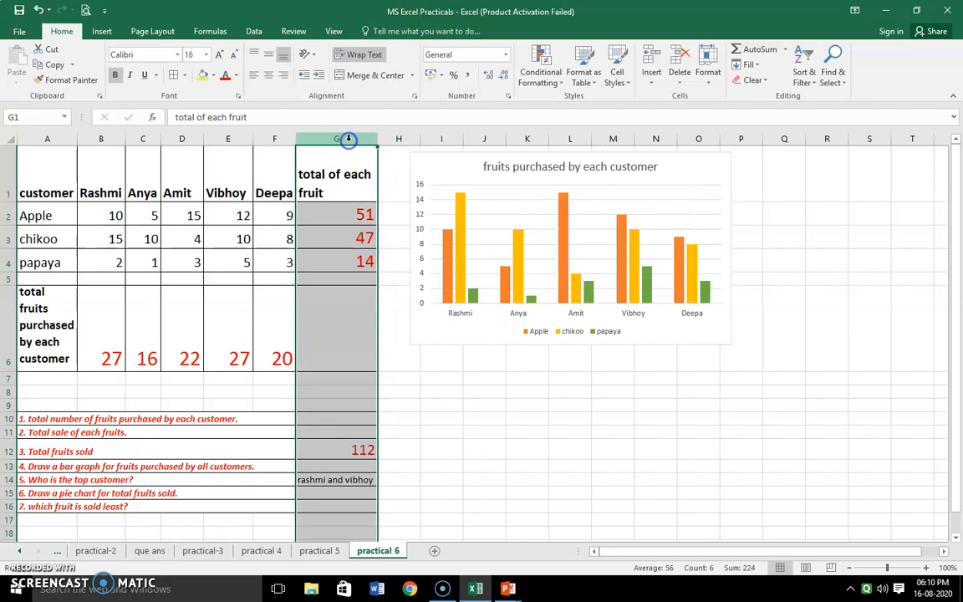
{"action": "left_click", "coordinate": [324, 481]}
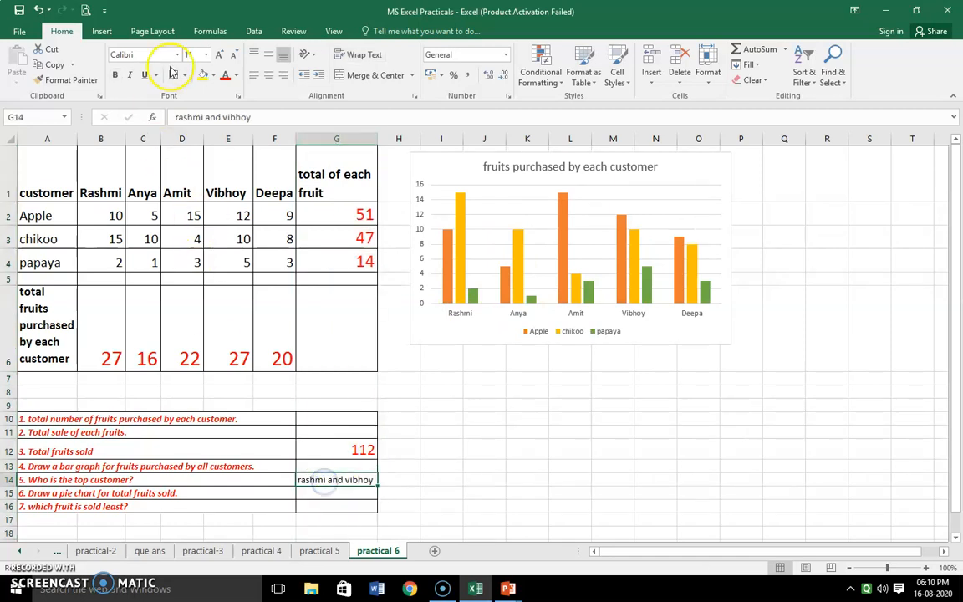
{"action": "left_click", "coordinate": [223, 75]}
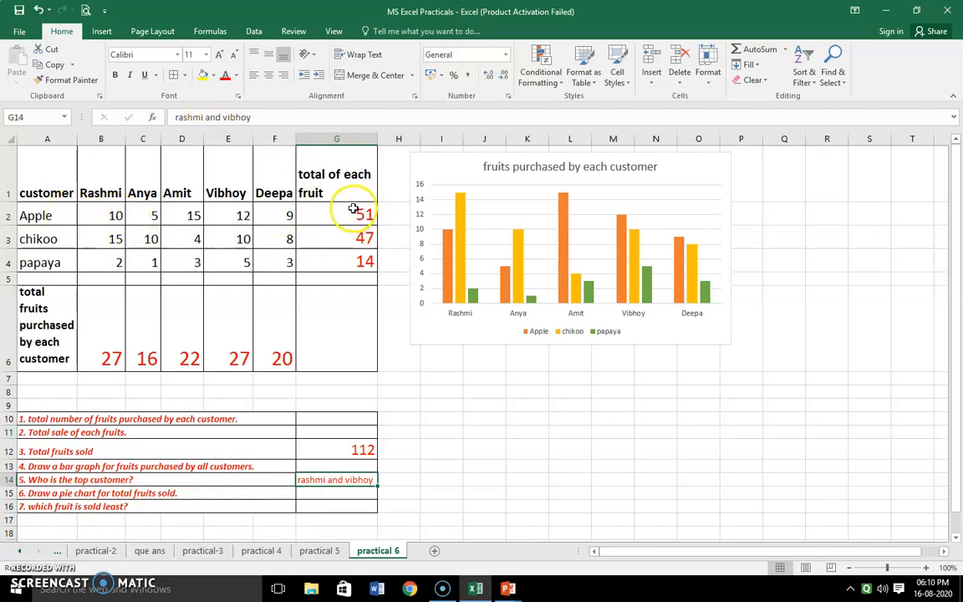
{"action": "left_click", "coordinate": [38, 185]}
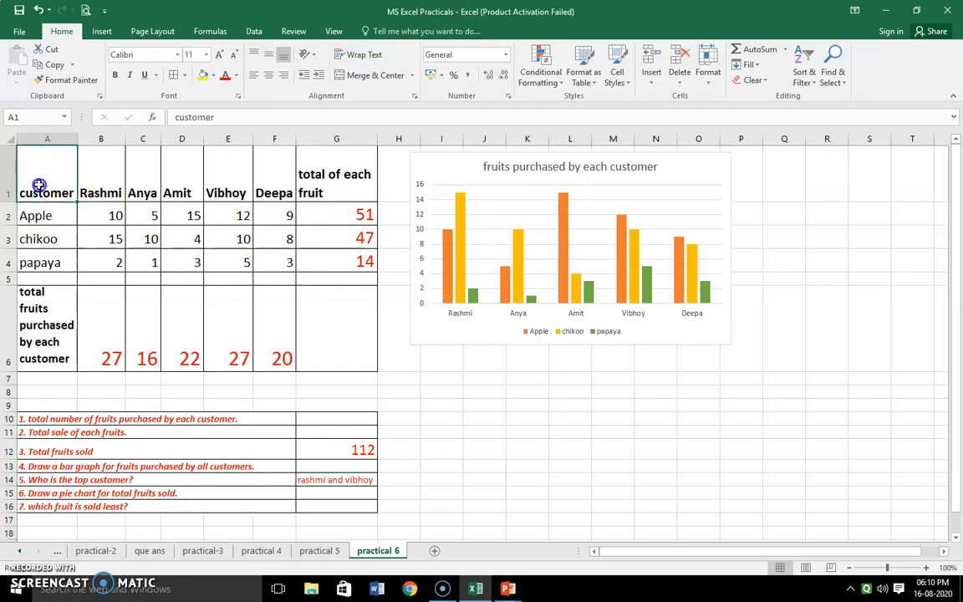
{"action": "left_click_drag", "start_coordinate": [39, 184], "coordinate": [28, 255]}
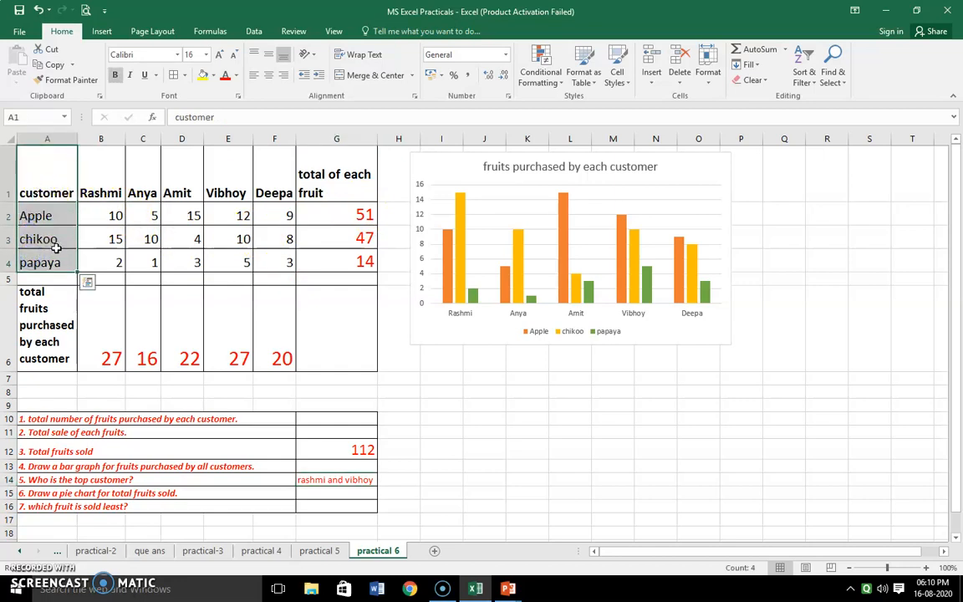
{"action": "left_click_drag", "start_coordinate": [316, 174], "coordinate": [344, 260], "text": "ctrl"}
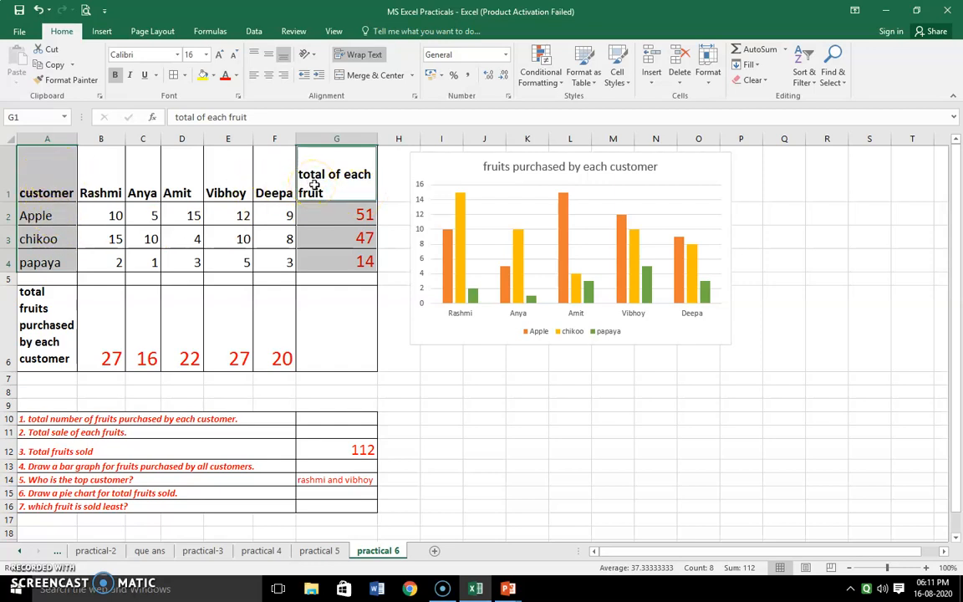
{"action": "left_click", "coordinate": [281, 210]}
Insert a 2-D pie chart from A1:A4 and G1:G4 and place it below the column chart, starting around row 7
{"action": "left_click_drag", "start_coordinate": [54, 182], "coordinate": [46, 262]}
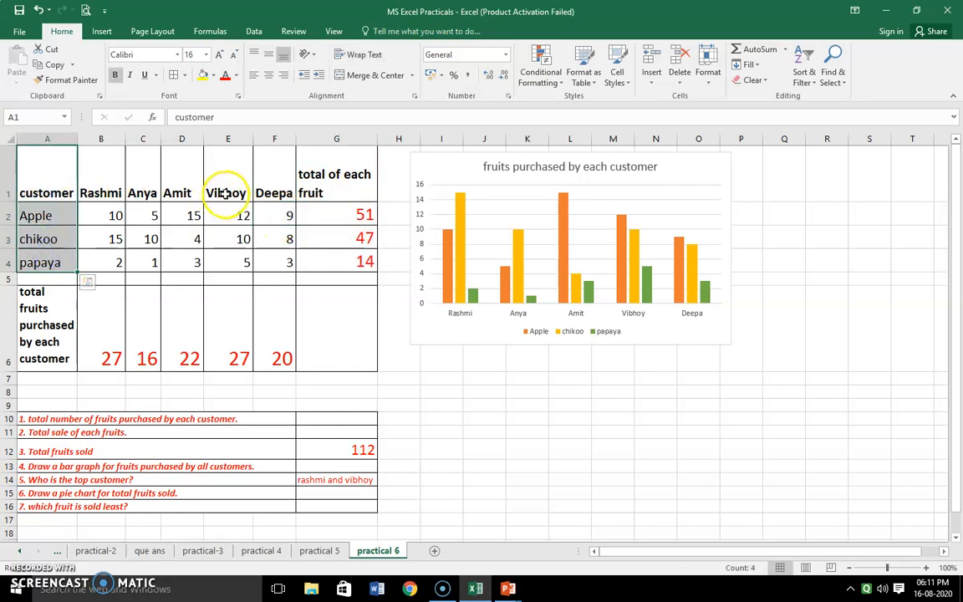
{"action": "left_click_drag", "start_coordinate": [323, 159], "coordinate": [335, 259]}
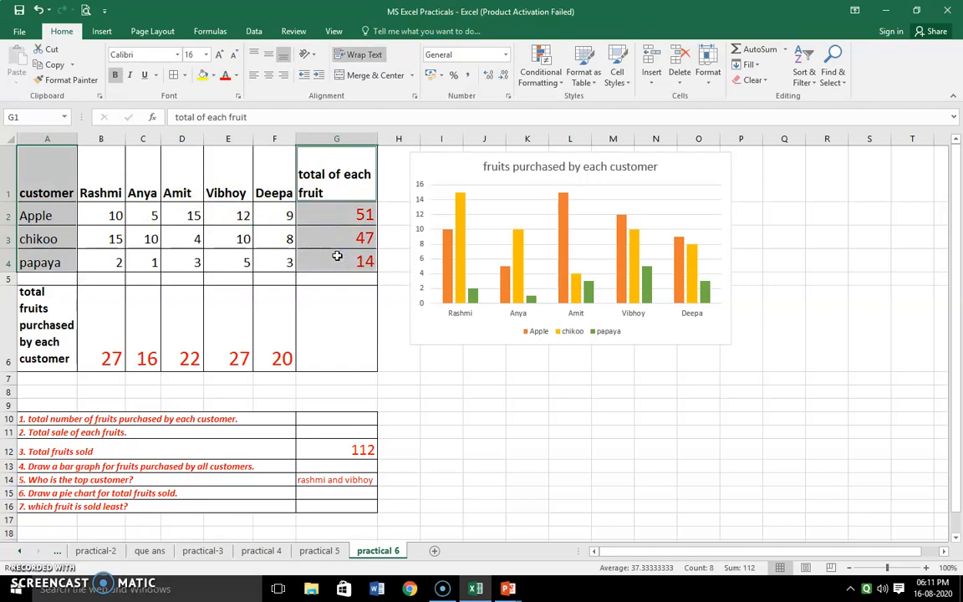
{"action": "left_click", "coordinate": [101, 31]}
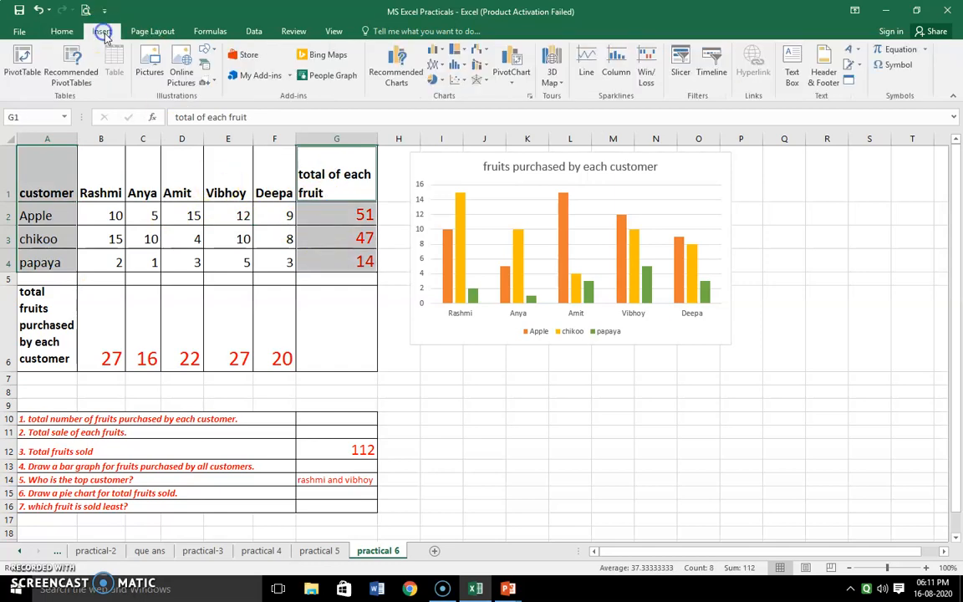
{"action": "left_click", "coordinate": [433, 80]}
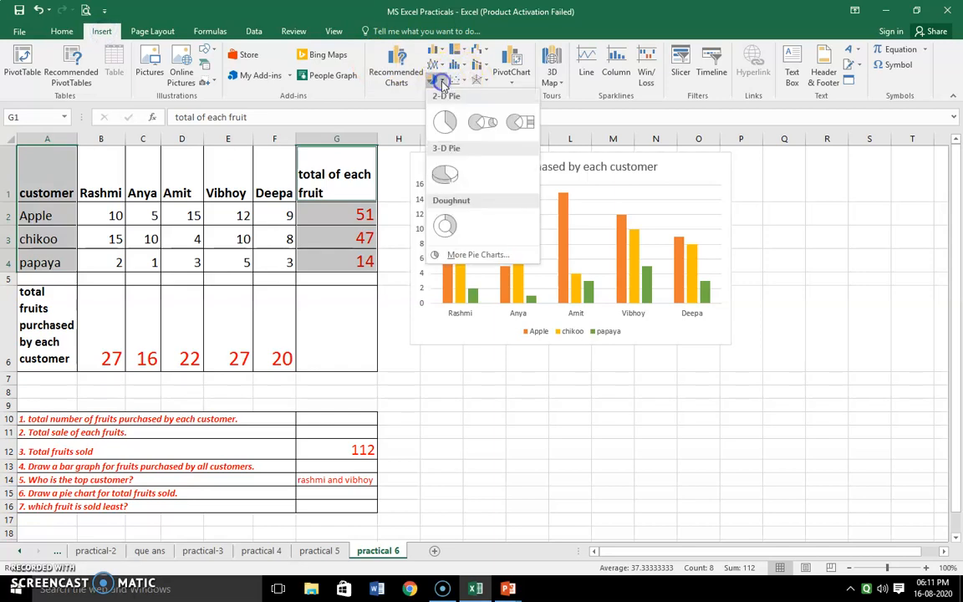
{"action": "left_click", "coordinate": [446, 122]}
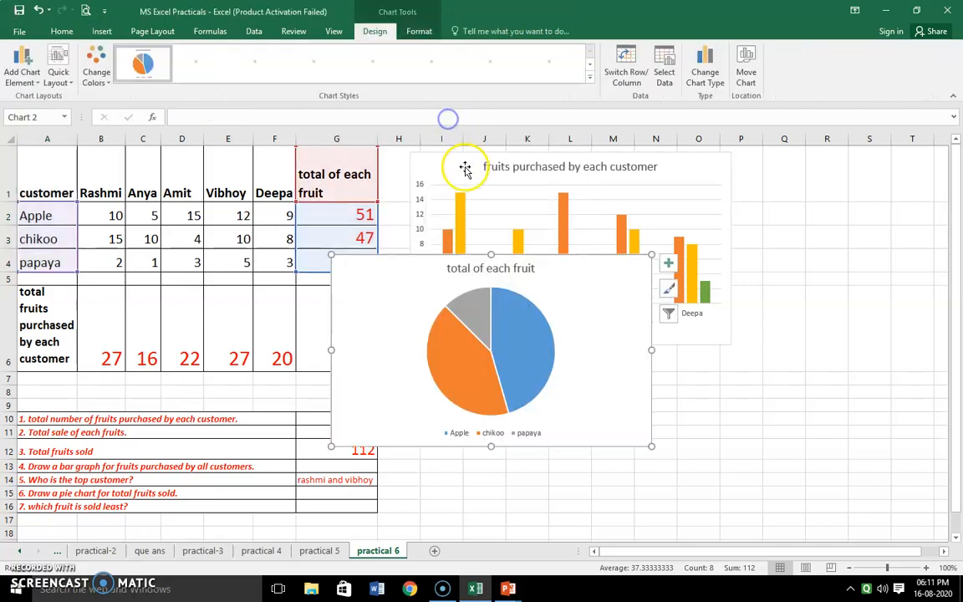
{"action": "left_click_drag", "start_coordinate": [431, 278], "coordinate": [543, 383]}
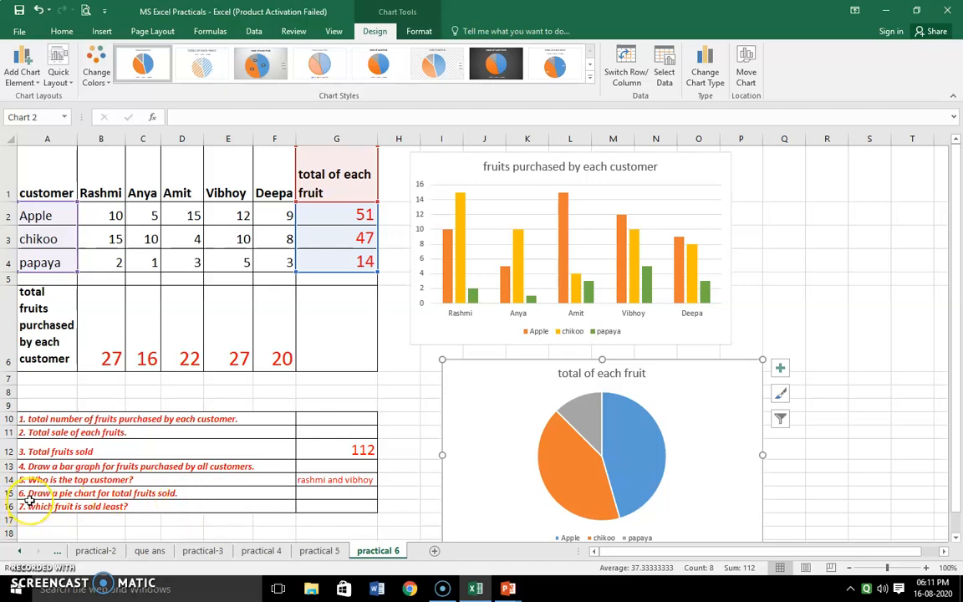
Answer the "which fruit is sold least?" question in G16 with papaya in red font colour
{"action": "left_click", "coordinate": [73, 507]}
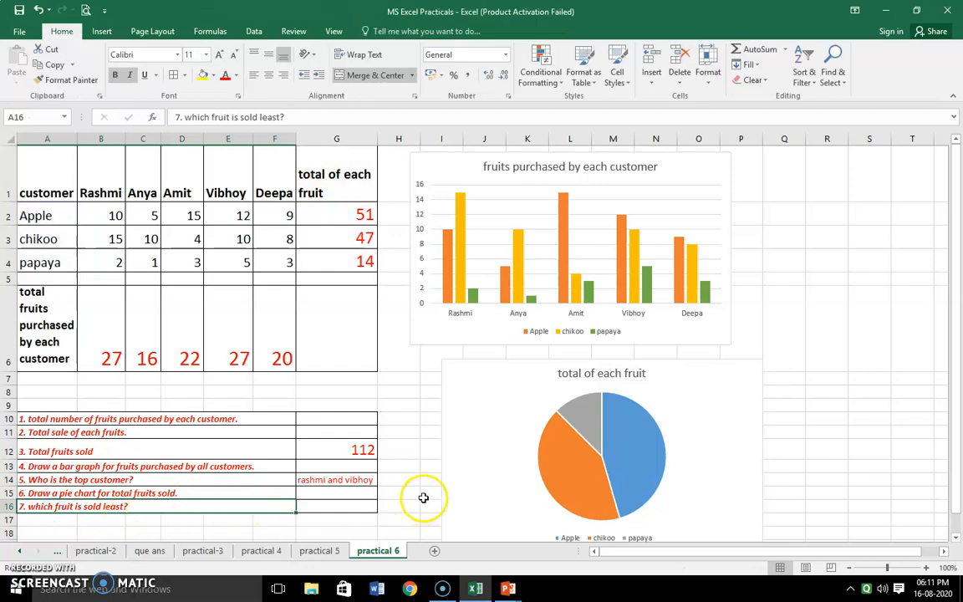
{"action": "left_click", "coordinate": [590, 416]}
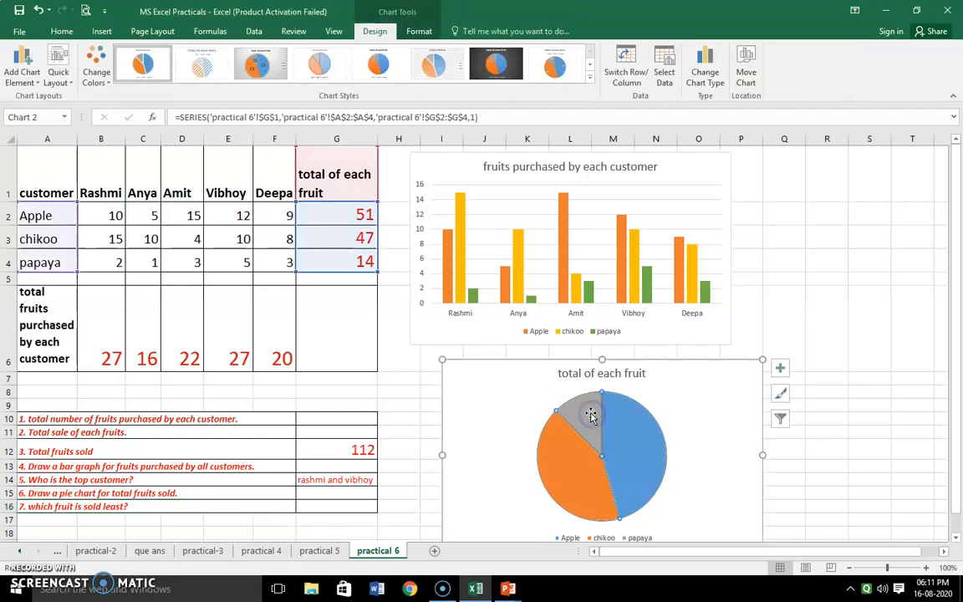
{"action": "left_click", "coordinate": [335, 504]}
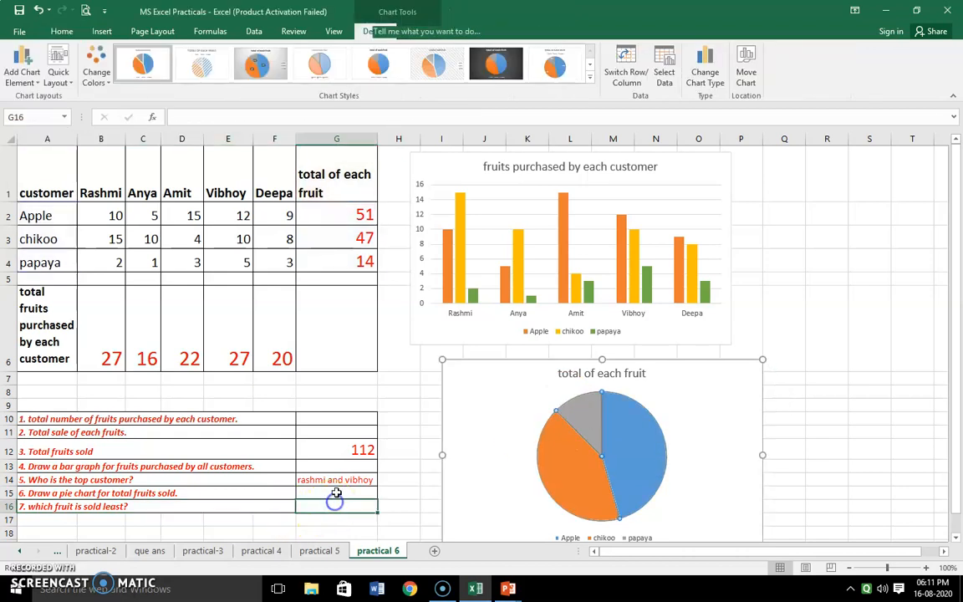
{"action": "type", "text": "papaya"}
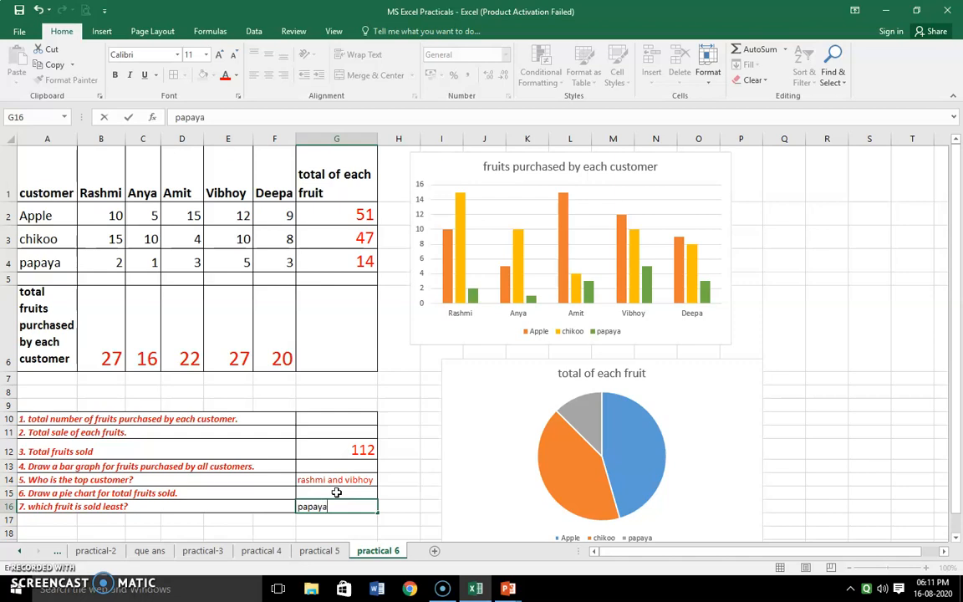
{"action": "left_click", "coordinate": [347, 513]}
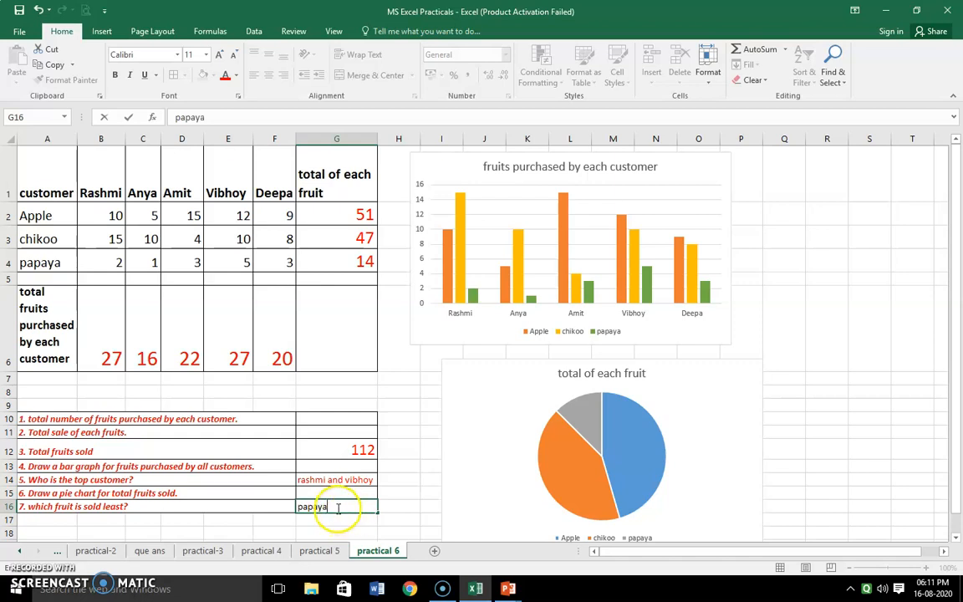
{"action": "left_click", "coordinate": [329, 519]}
{"action": "left_click", "coordinate": [331, 509]}
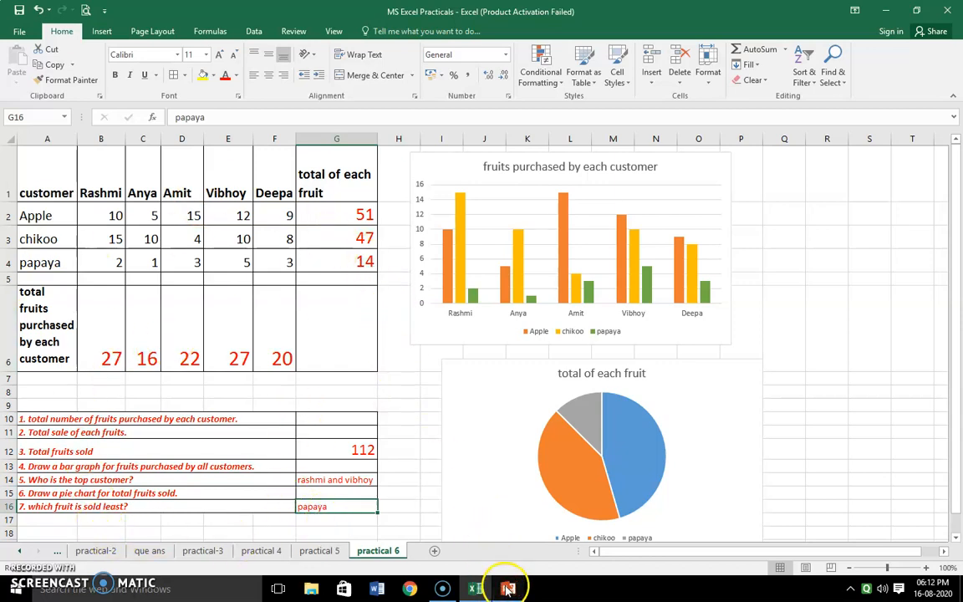
Switch to the PowerPoint slide show and advance from the title slide to the "Thank you" slide
{"action": "mouse_move", "coordinate": [507, 589]}
{"action": "left_click", "coordinate": [551, 548]}
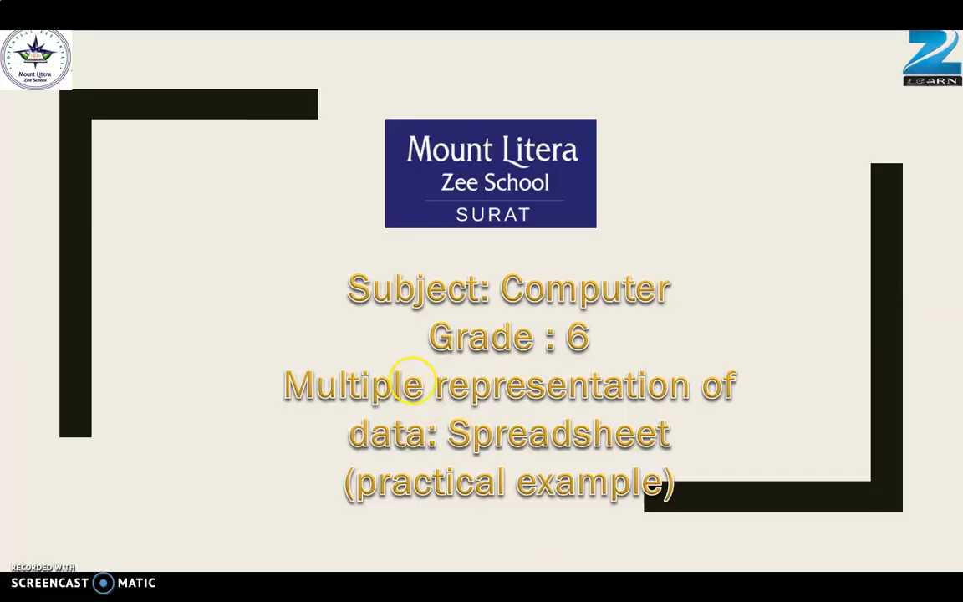
{"action": "left_click", "coordinate": [370, 318]}
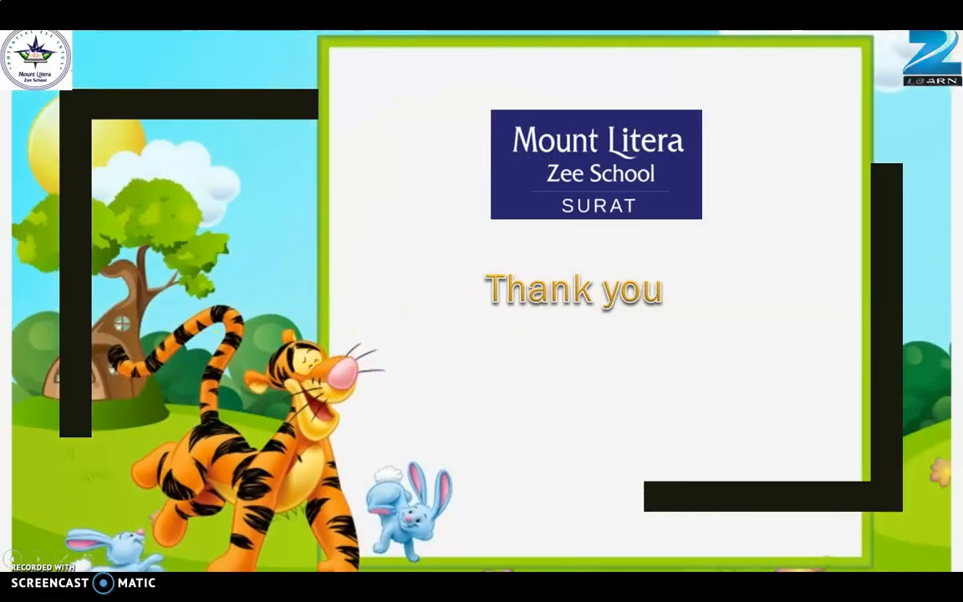